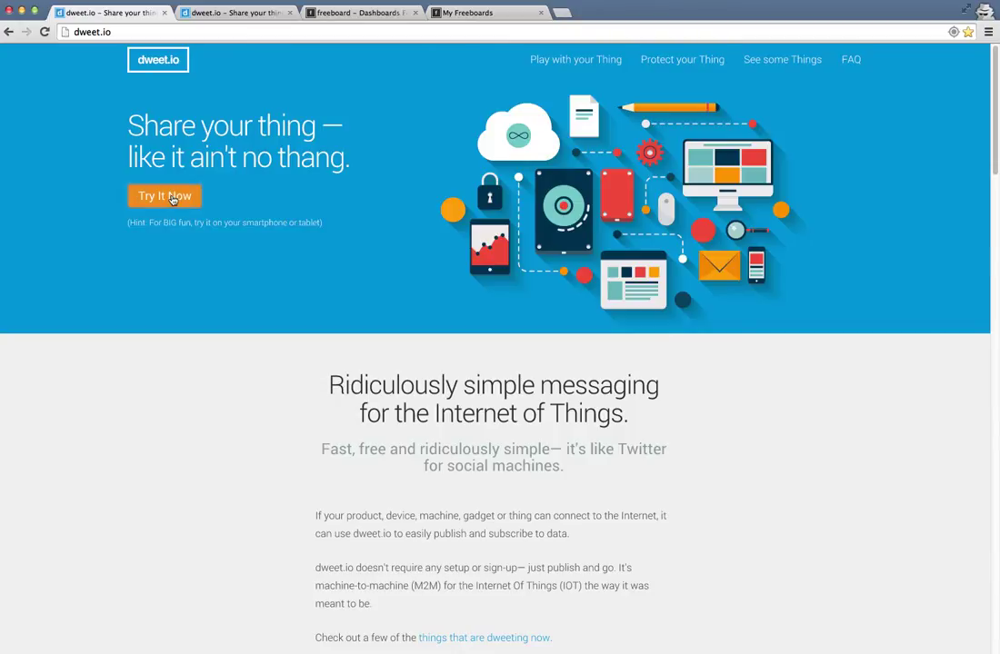
{"action": "left_click", "coordinate": [166, 196]}
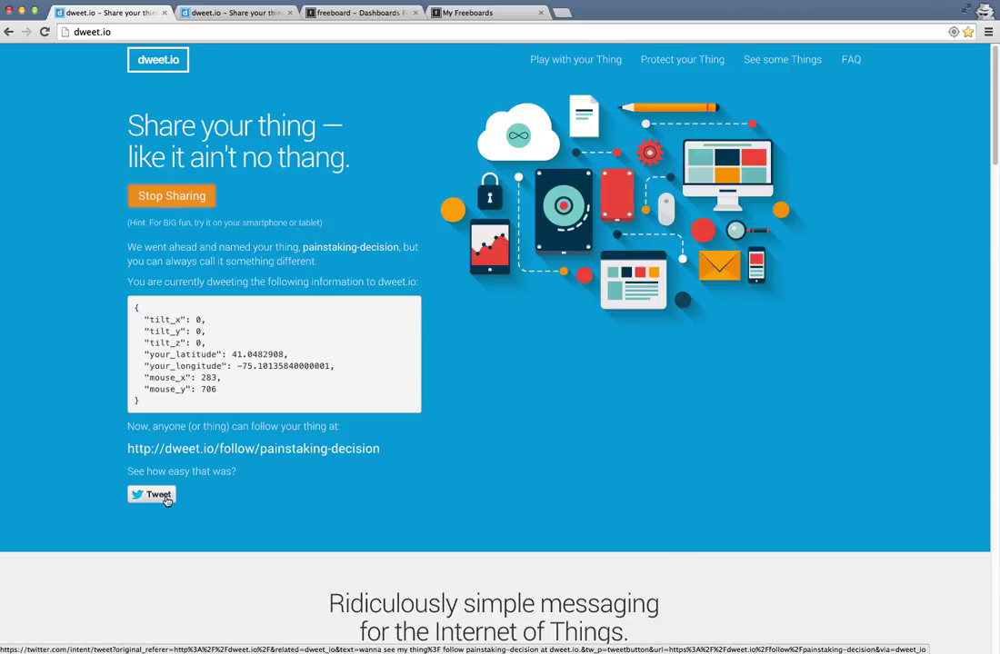
{"action": "left_click", "coordinate": [155, 494]}
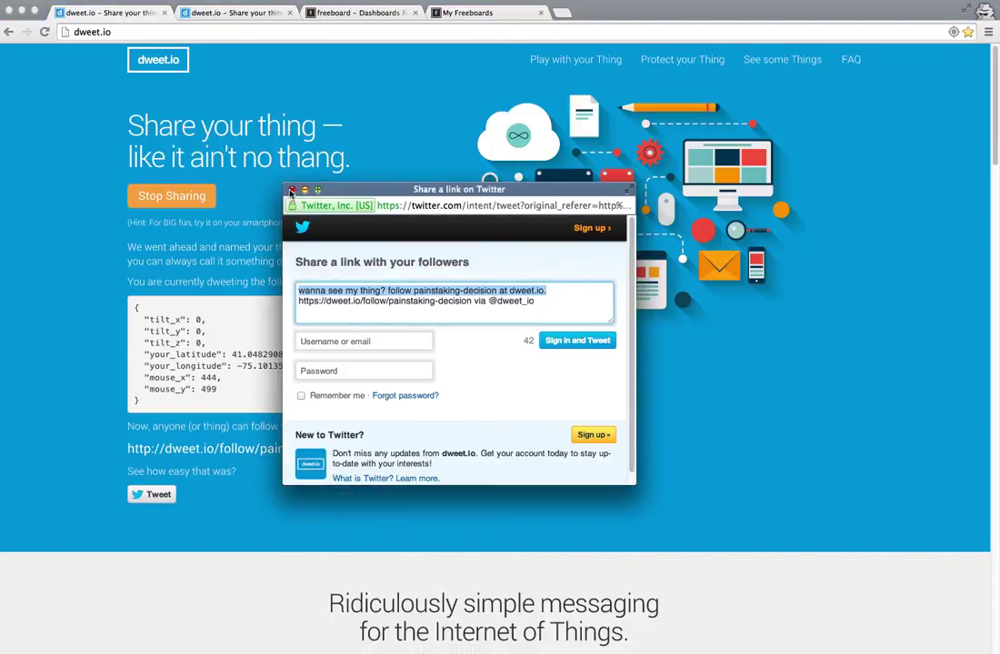
Follow the thing hospitable-knife on dweet.io to show its live tilt and location readings
{"action": "left_click", "coordinate": [292, 191]}
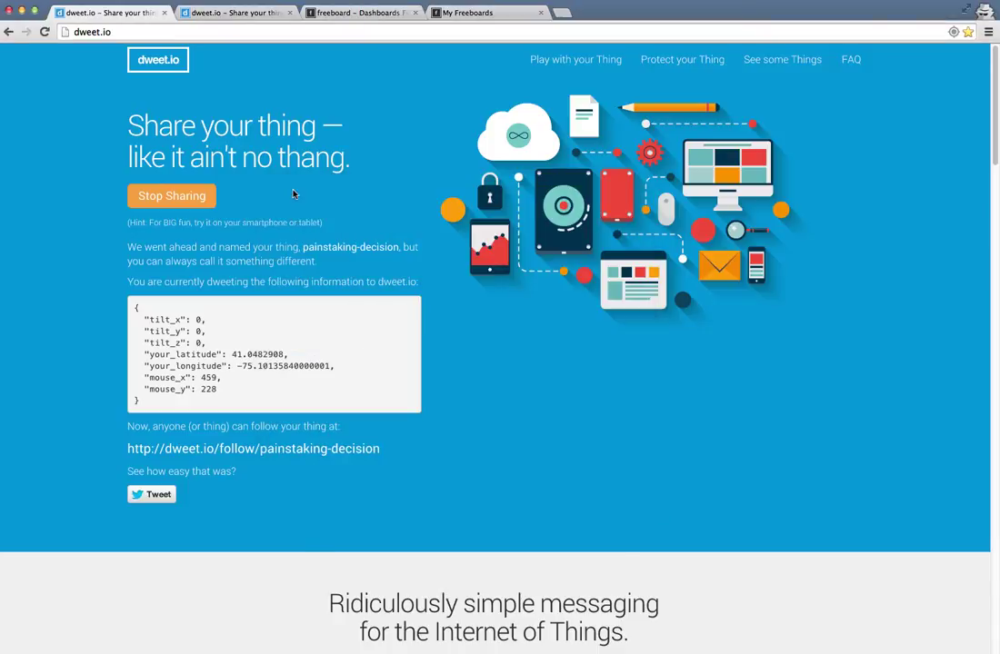
{"action": "left_click", "coordinate": [244, 14]}
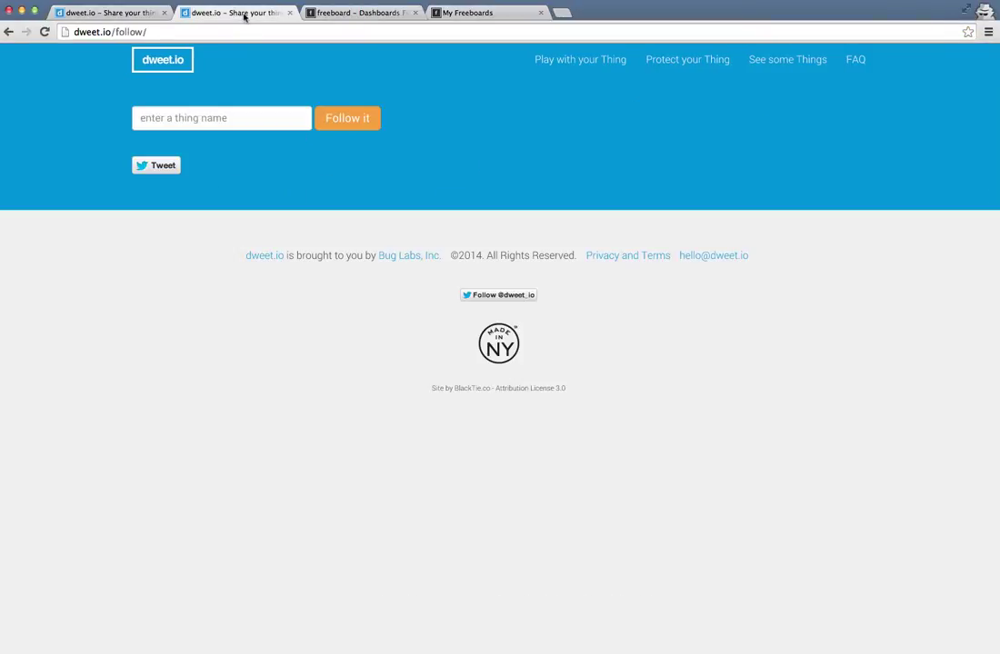
{"action": "left_click", "coordinate": [227, 120]}
{"action": "type", "text": "hospitable-knife"}
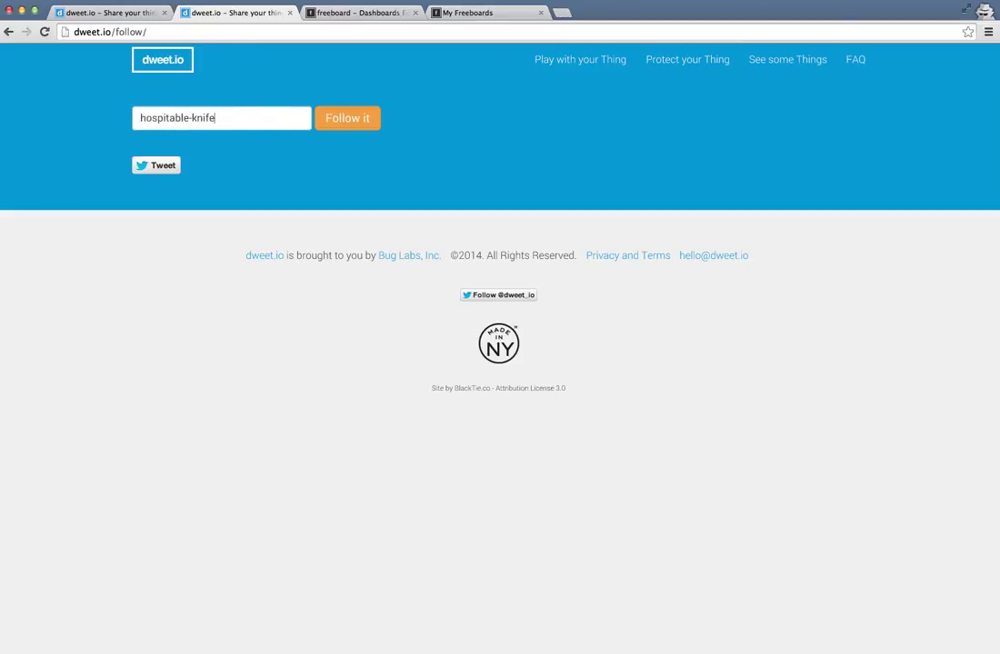
{"action": "left_click", "coordinate": [330, 128]}
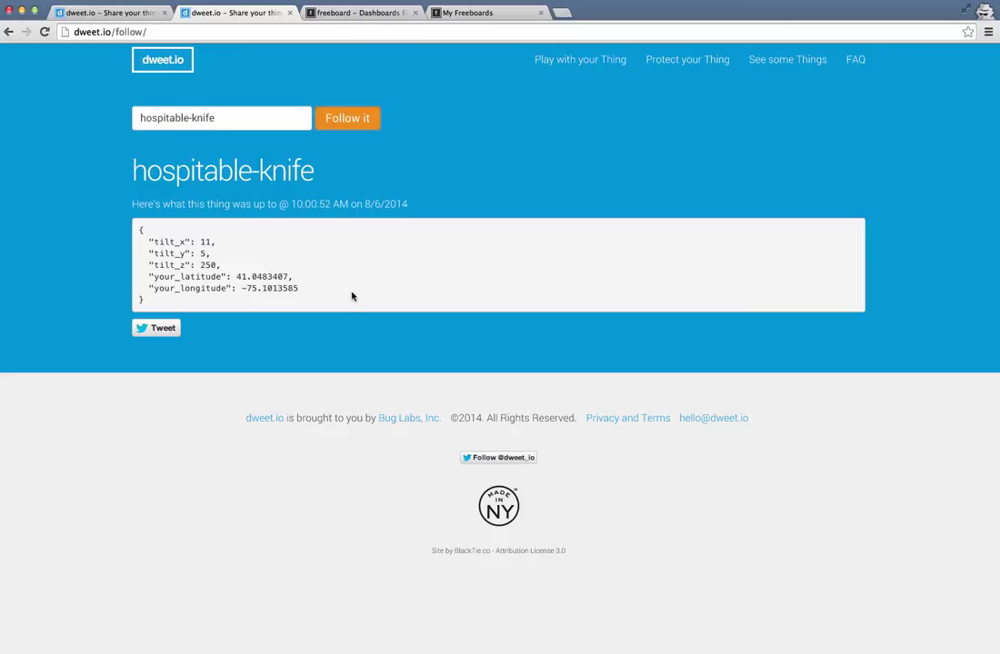
On Freeboard's My Freeboards page, enter 'demo' as the new dashboard name
{"action": "left_click", "coordinate": [376, 13]}
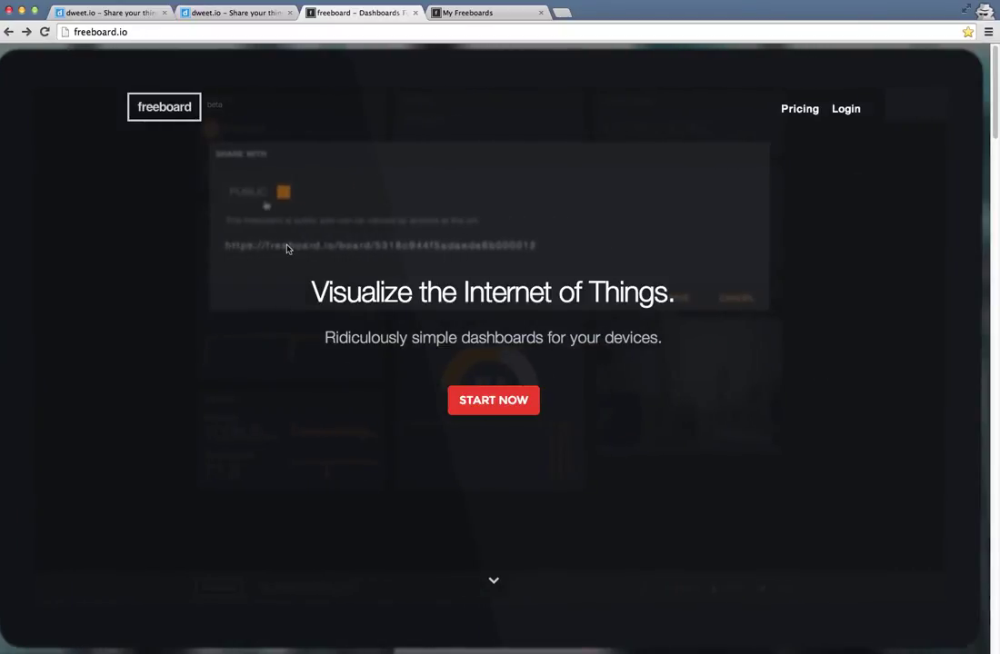
{"action": "scroll", "coordinate": [286, 250], "scroll_direction": "down", "scroll_amount": 3}
{"action": "scroll", "coordinate": [286, 248], "scroll_direction": "down", "scroll_amount": 3}
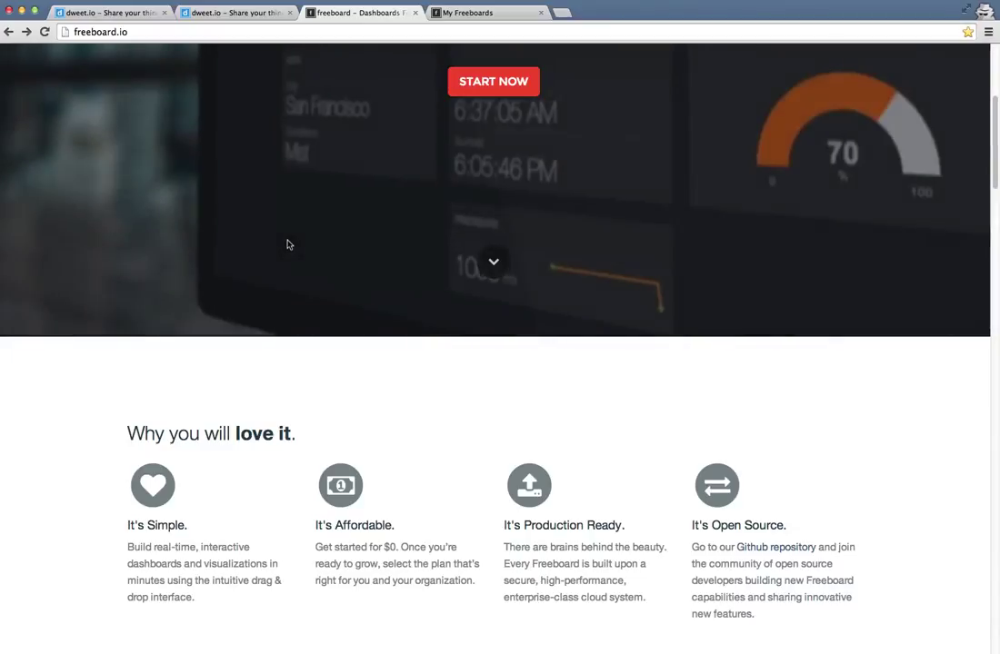
{"action": "left_click", "coordinate": [504, 13]}
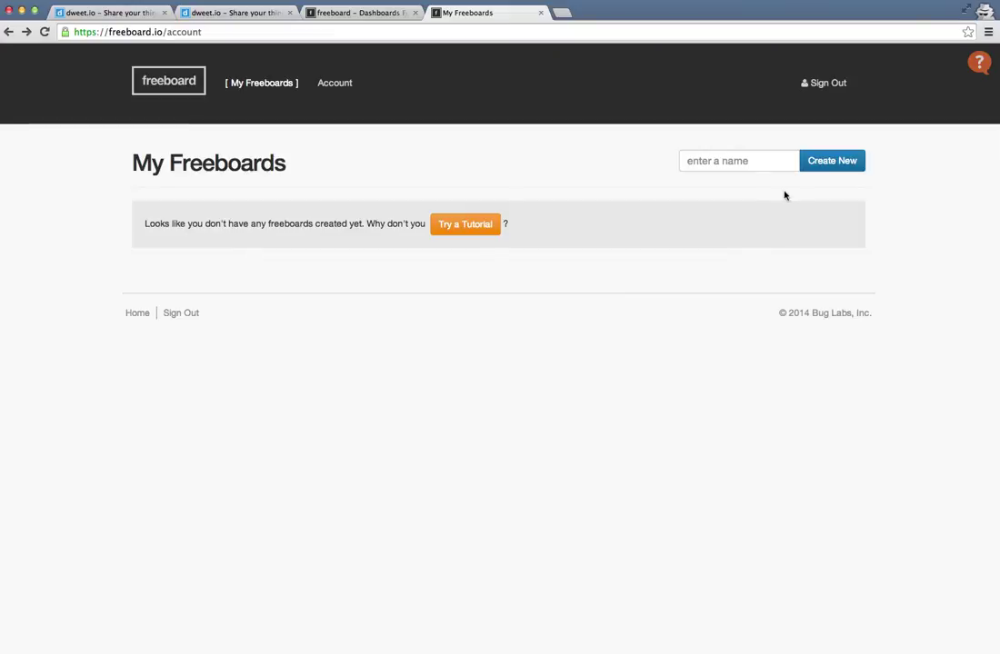
{"action": "left_click", "coordinate": [743, 161]}
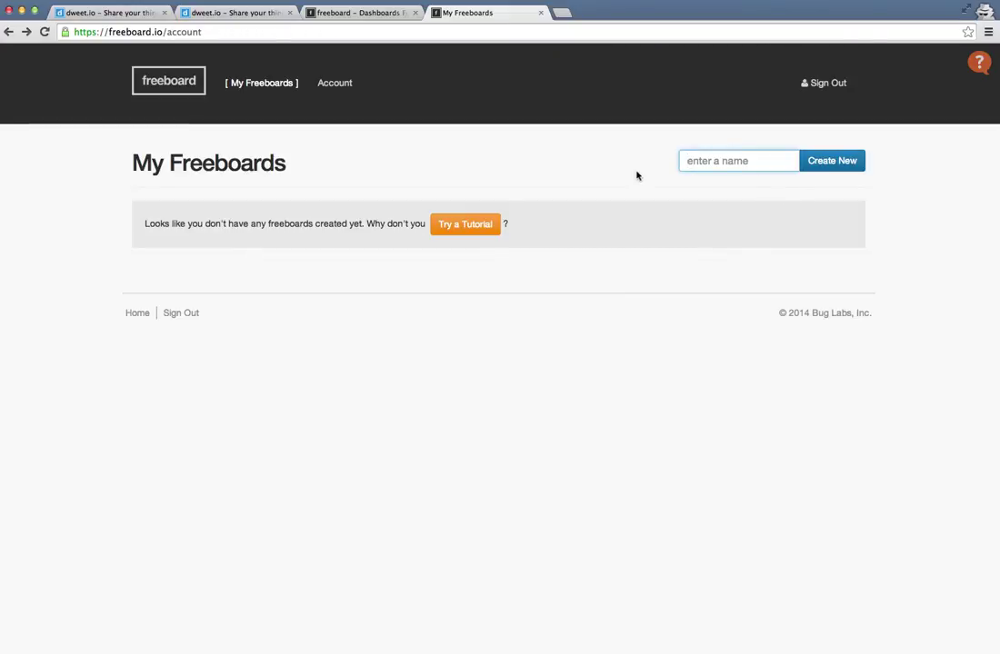
{"action": "type", "text": "de"}
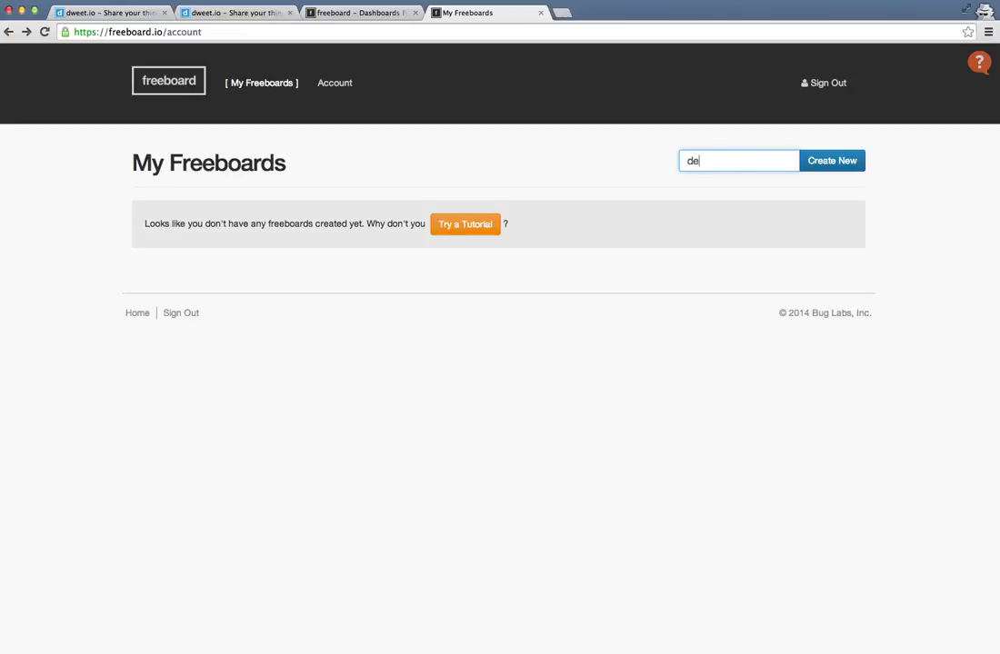
{"action": "type", "text": "mo"}
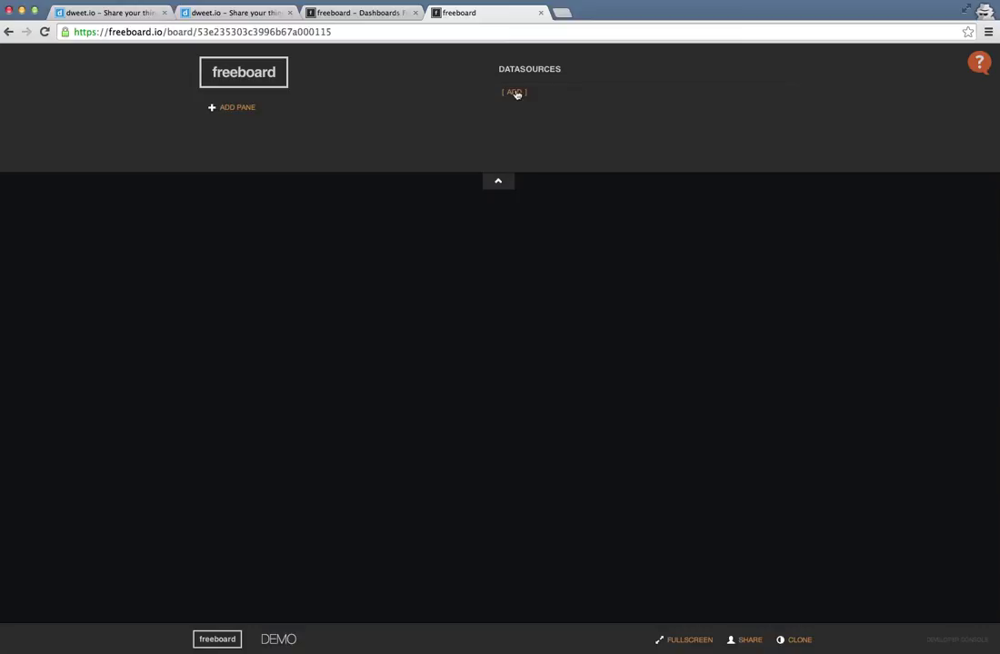
Add a Dweet.io datasource named Phone with thing name hospitable-knife
{"action": "left_click", "coordinate": [514, 93]}
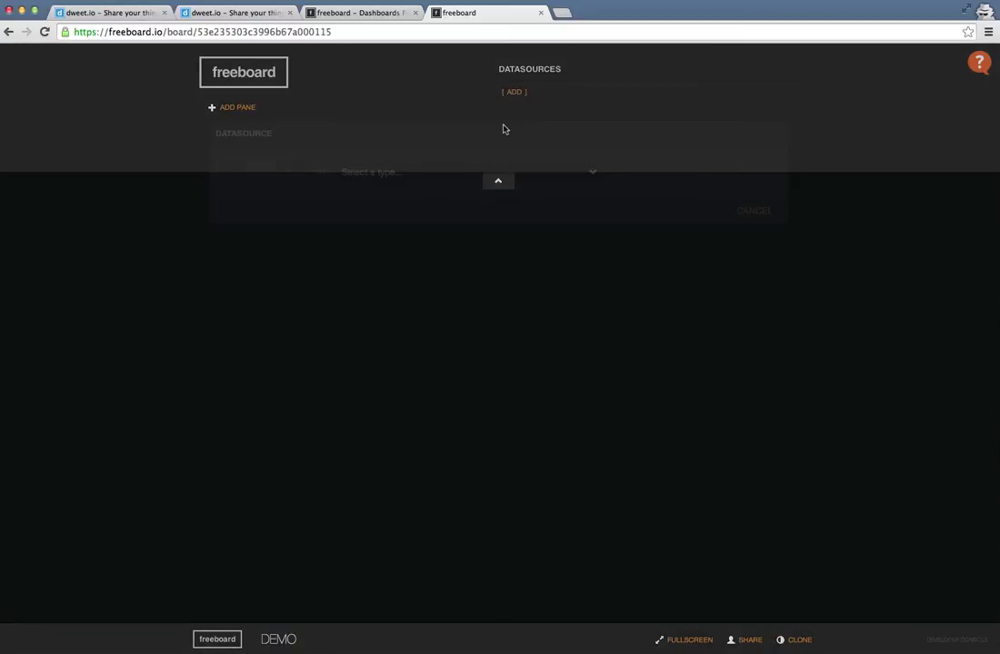
{"action": "left_click", "coordinate": [591, 175]}
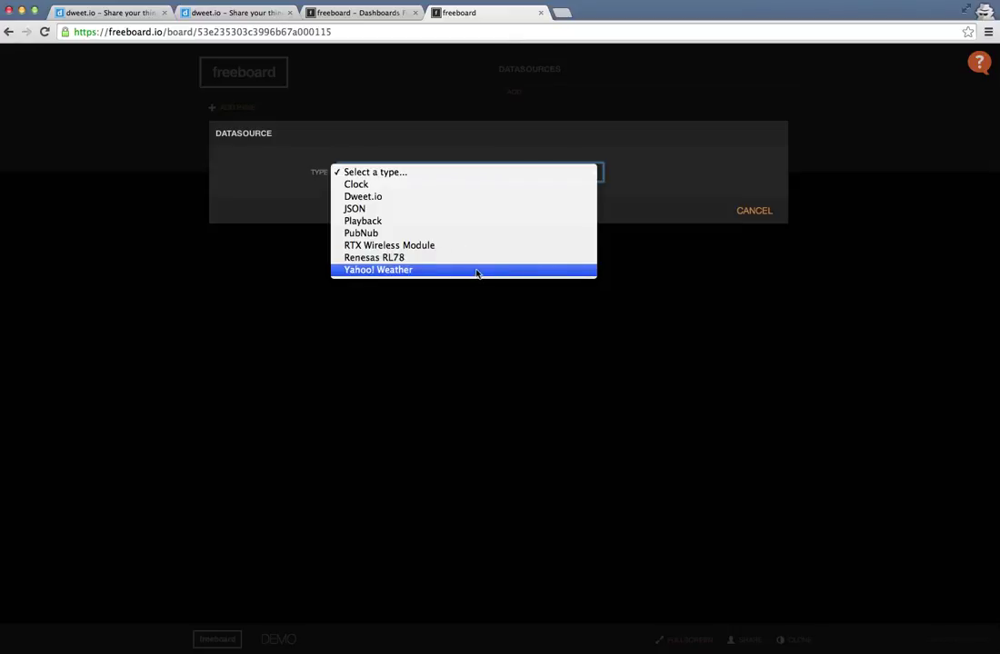
{"action": "left_click", "coordinate": [429, 198]}
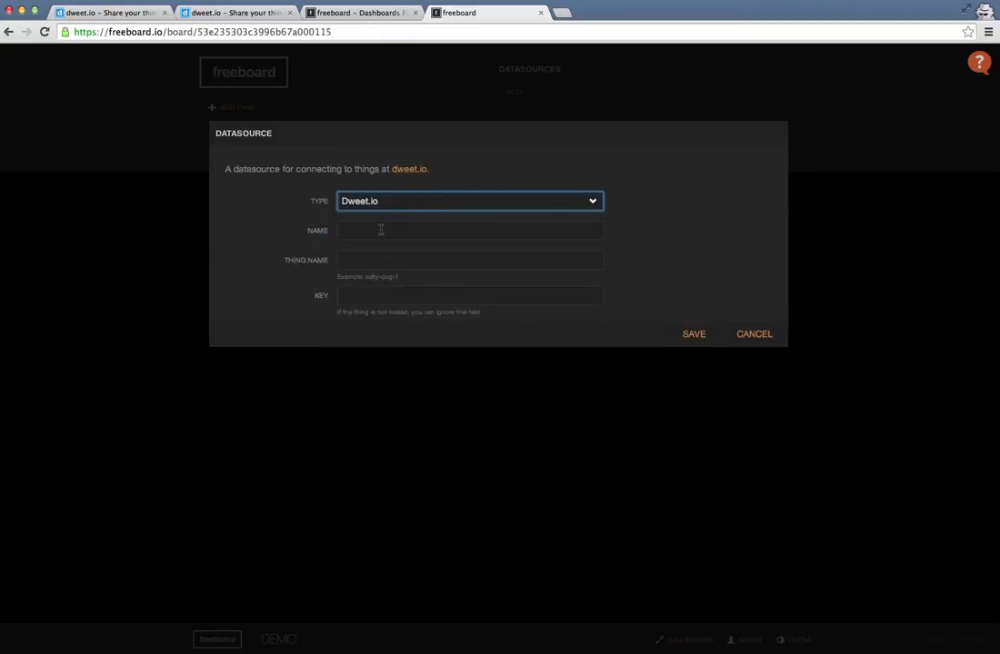
{"action": "left_click", "coordinate": [379, 230]}
{"action": "type", "text": "Phone"}
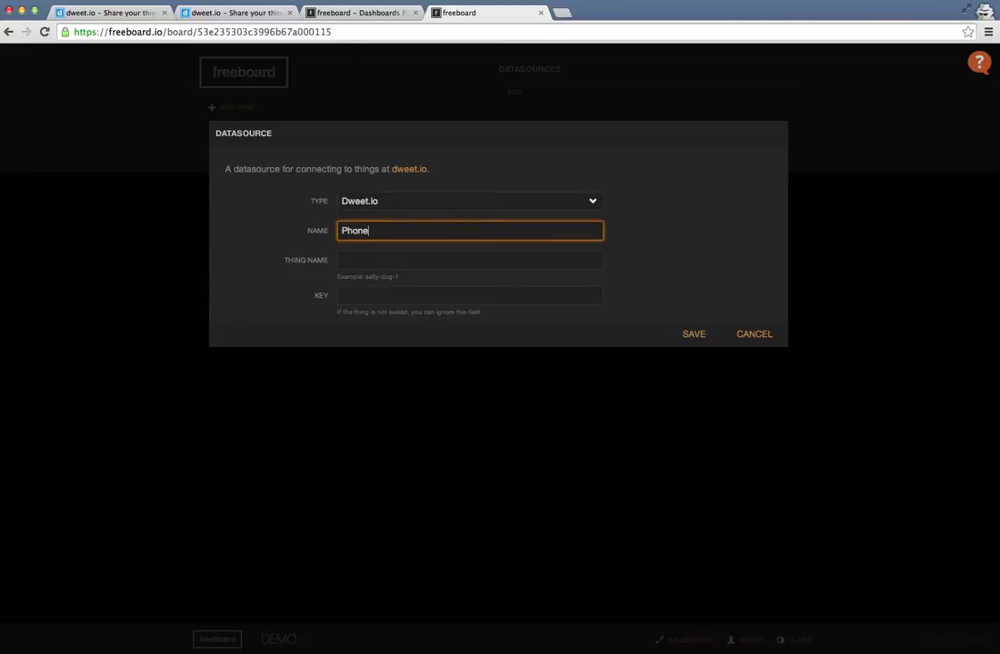
{"action": "key", "text": "Tab"}
{"action": "type", "text": "hospitable-knife"}
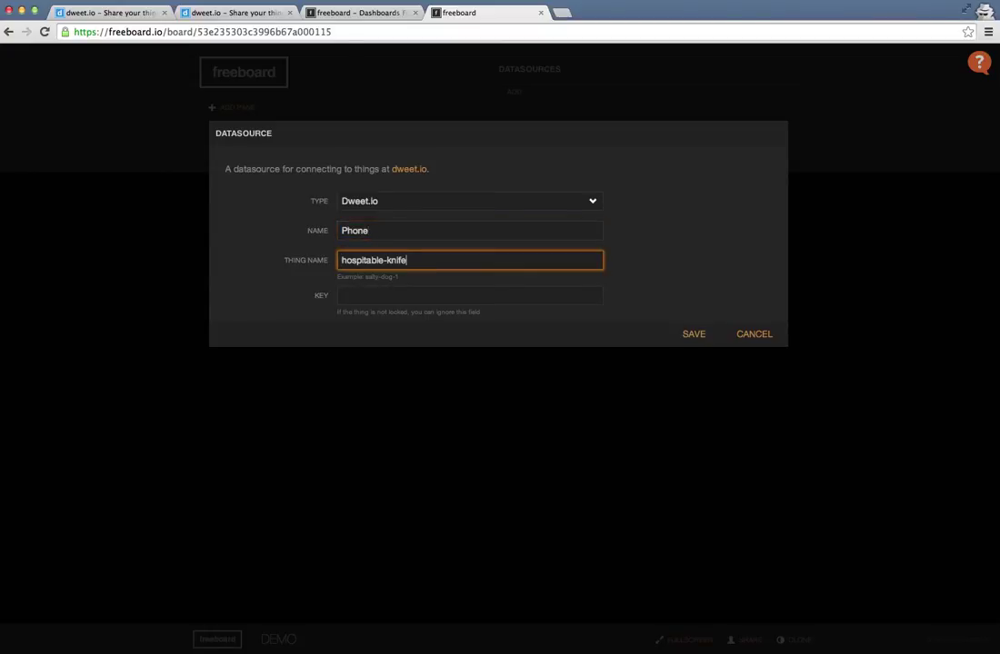
Save the Phone datasource, then add an empty pane and leave it in the left column
{"action": "left_click", "coordinate": [685, 335]}
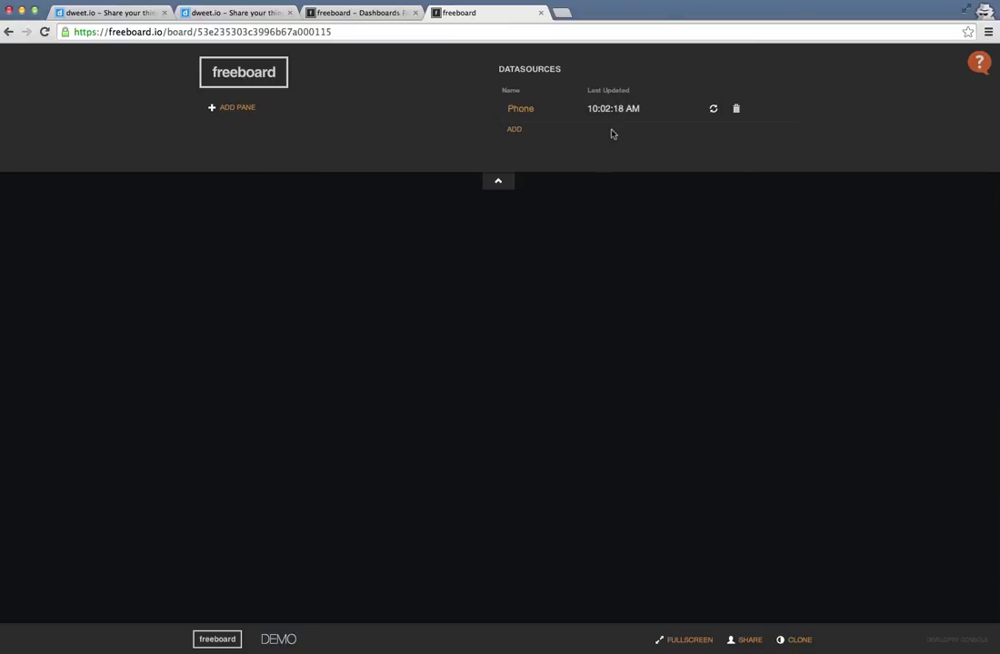
{"action": "left_click", "coordinate": [250, 111]}
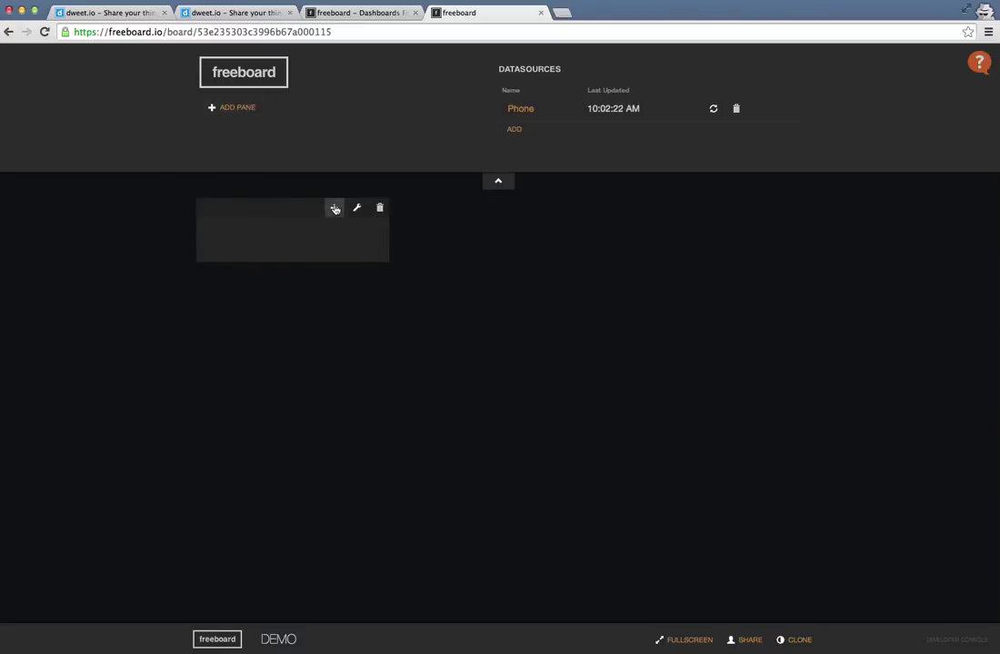
{"action": "left_click_drag", "start_coordinate": [334, 209], "coordinate": [710, 210]}
{"action": "left_click_drag", "start_coordinate": [445, 227], "coordinate": [265, 216]}
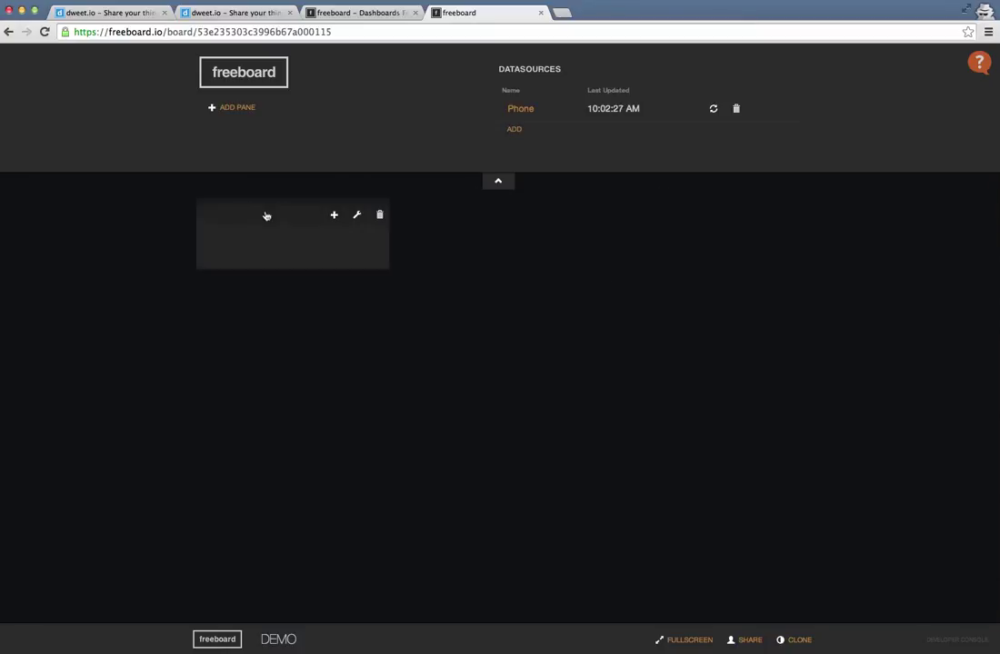
Add a Google Map widget with Latitude bound to Phone's your_latitude
{"action": "left_click", "coordinate": [334, 209]}
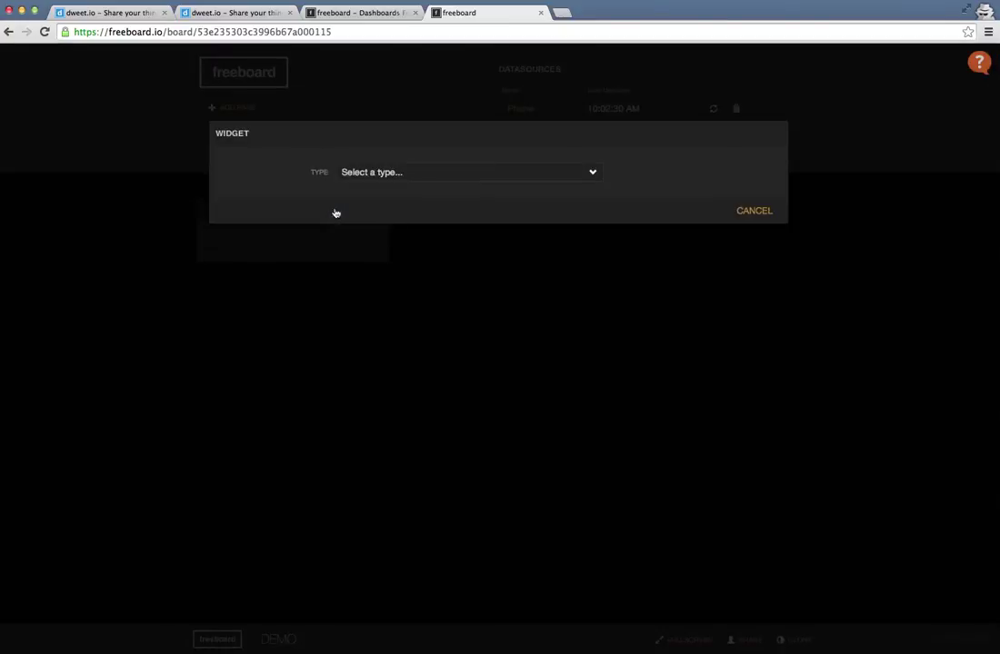
{"action": "left_click", "coordinate": [418, 173]}
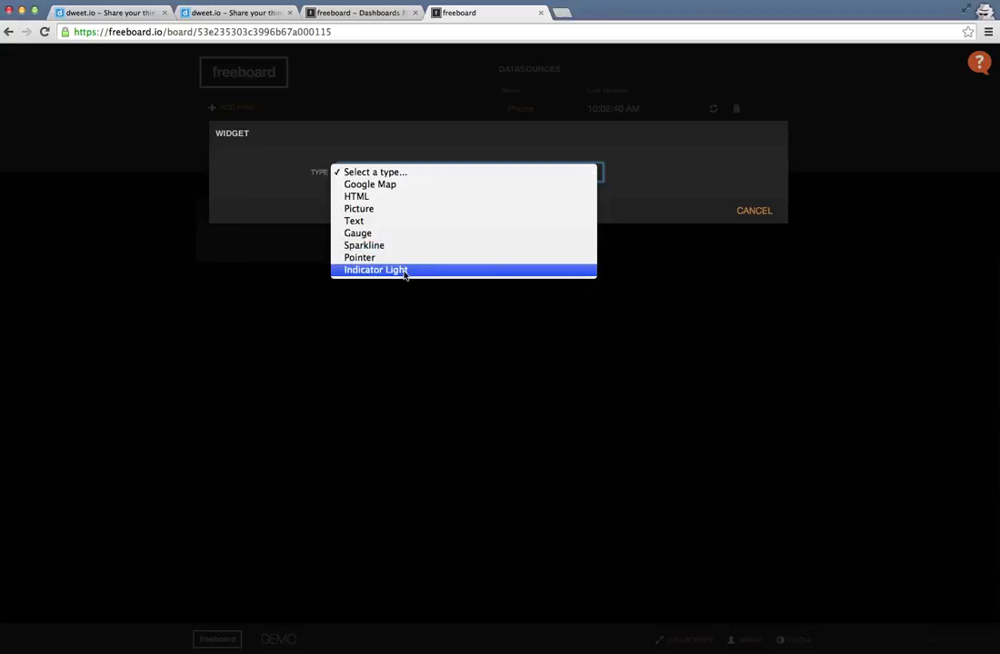
{"action": "left_click", "coordinate": [399, 188]}
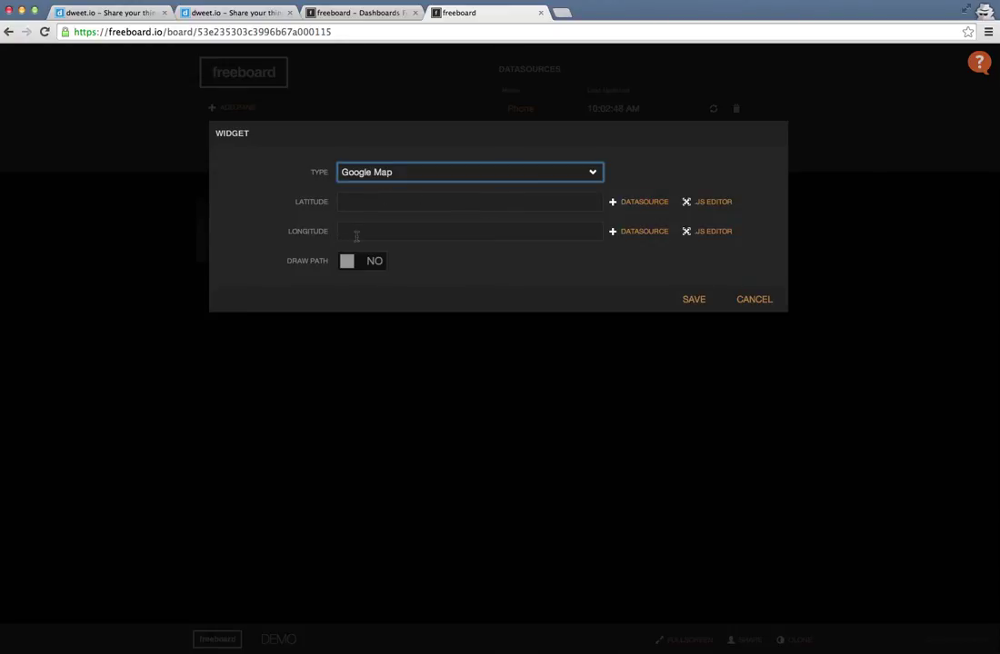
{"action": "left_click", "coordinate": [536, 203]}
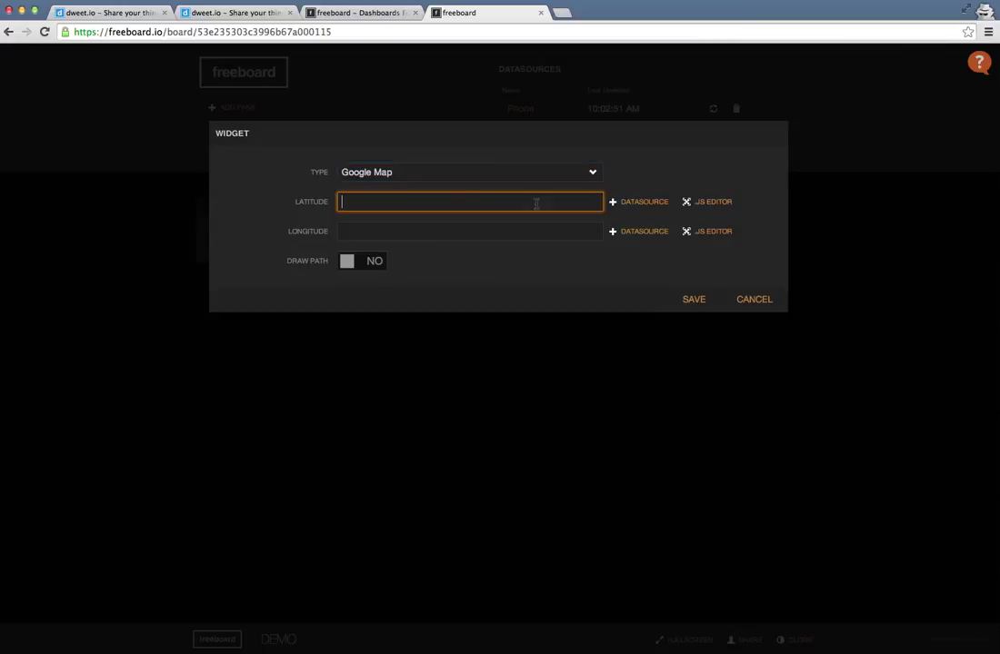
{"action": "left_click", "coordinate": [641, 201]}
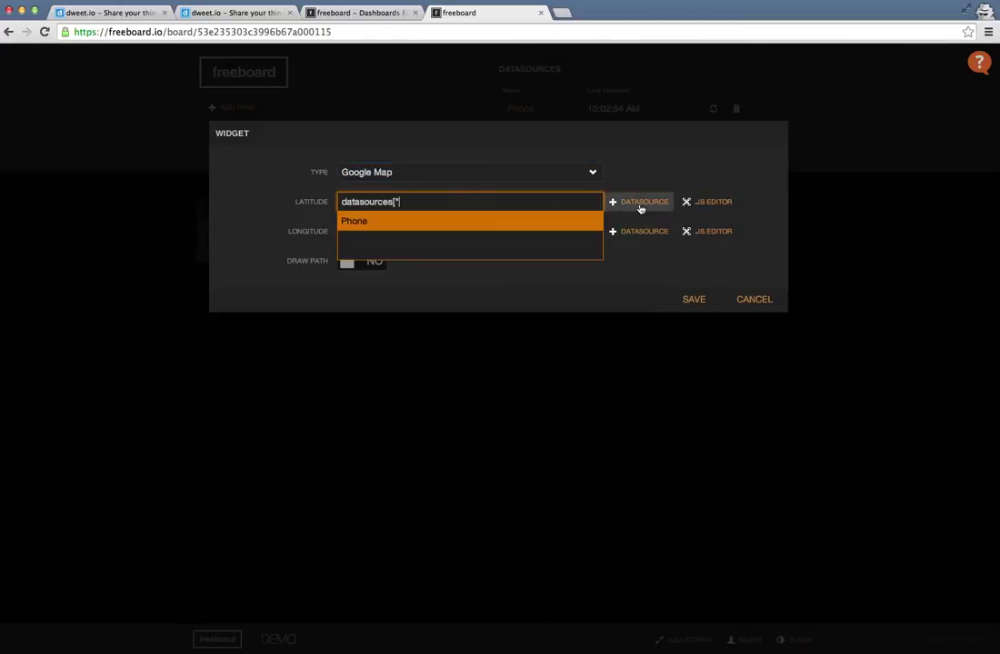
{"action": "left_click", "coordinate": [395, 226]}
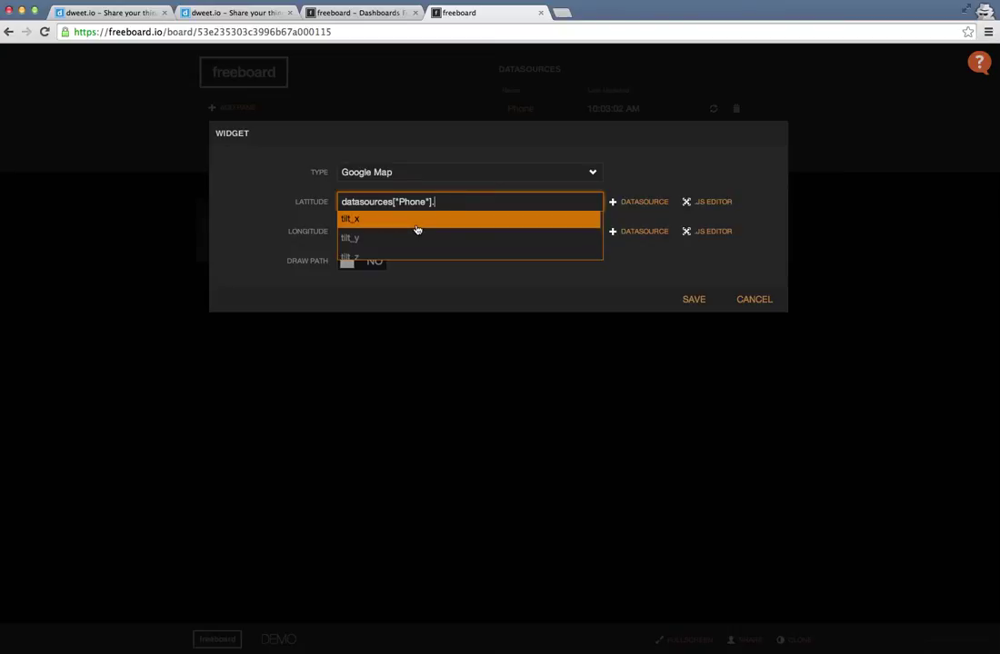
{"action": "scroll", "coordinate": [418, 230], "scroll_direction": "down", "scroll_amount": 1}
{"action": "scroll", "coordinate": [418, 230], "scroll_direction": "down", "scroll_amount": 2}
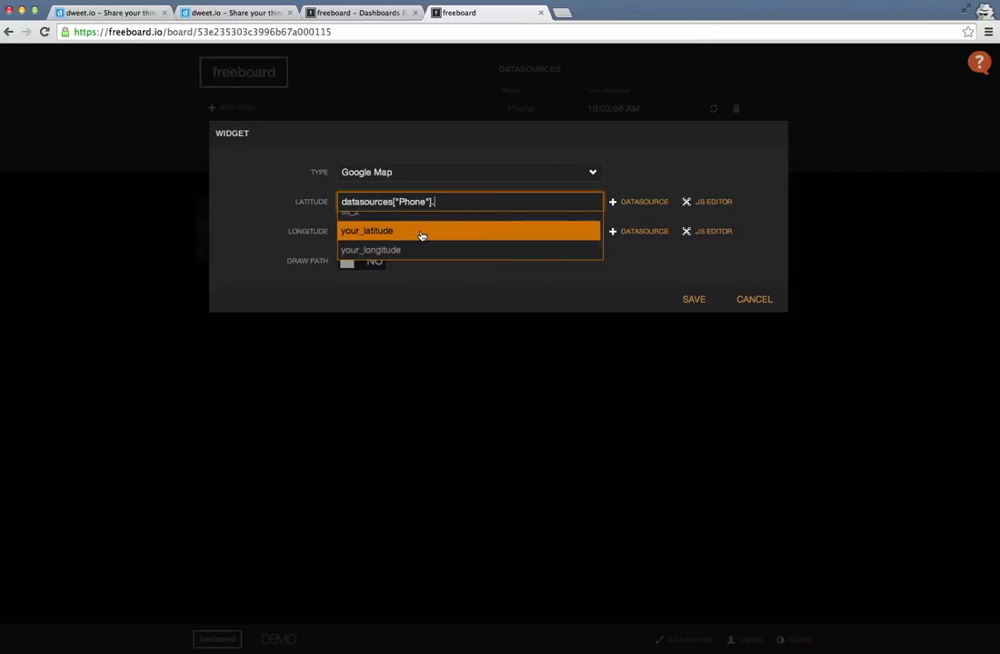
{"action": "left_click", "coordinate": [422, 235]}
Bind the map's Longitude to Phone's your_longitude and save the widget
{"action": "left_click", "coordinate": [645, 231]}
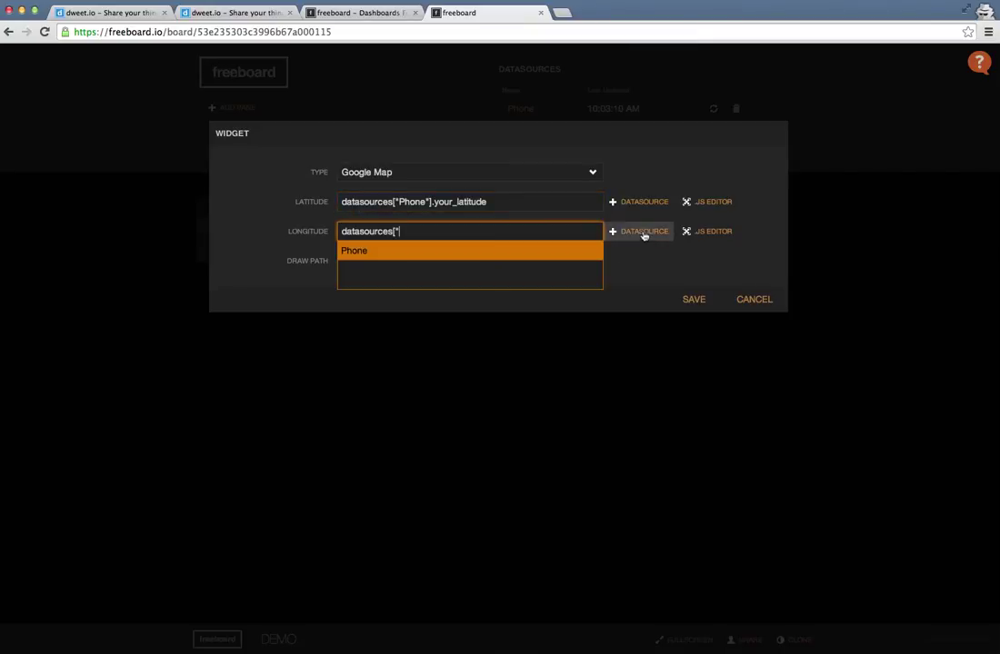
{"action": "left_click", "coordinate": [388, 257]}
{"action": "scroll", "coordinate": [392, 260], "scroll_direction": "down", "scroll_amount": 2}
{"action": "left_click", "coordinate": [396, 284]}
{"action": "left_click", "coordinate": [695, 300]}
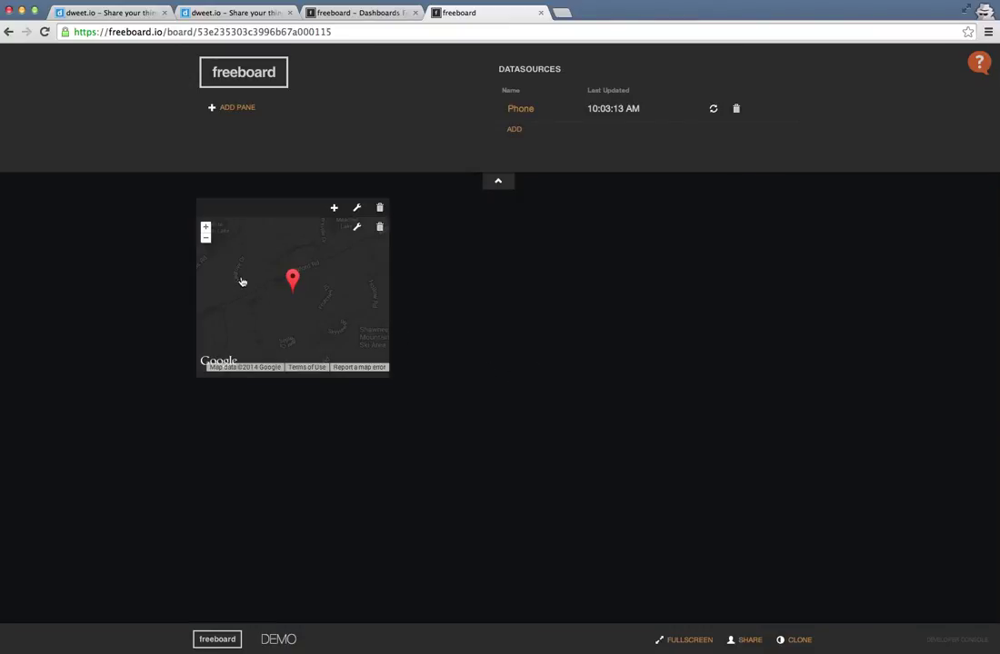
Zoom the map out two levels so nearby towns like Stroudsburg appear
{"action": "left_click", "coordinate": [206, 240]}
{"action": "left_click", "coordinate": [206, 240]}
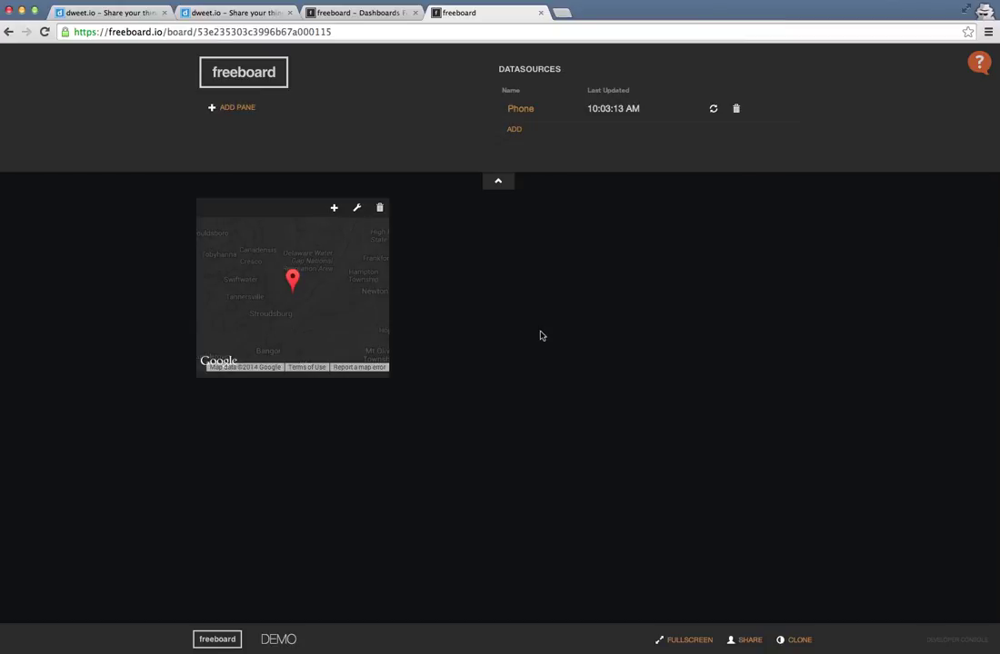
Add a second pane in the right column with a new Text widget
{"action": "left_click", "coordinate": [242, 111]}
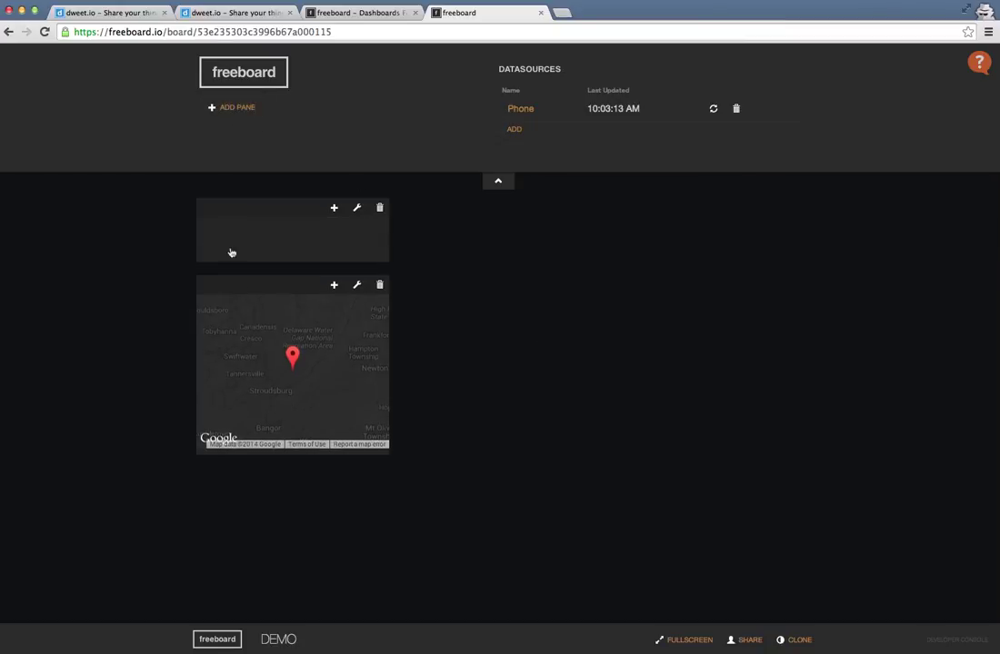
{"action": "left_click_drag", "start_coordinate": [266, 216], "coordinate": [575, 223]}
{"action": "left_click", "coordinate": [746, 208]}
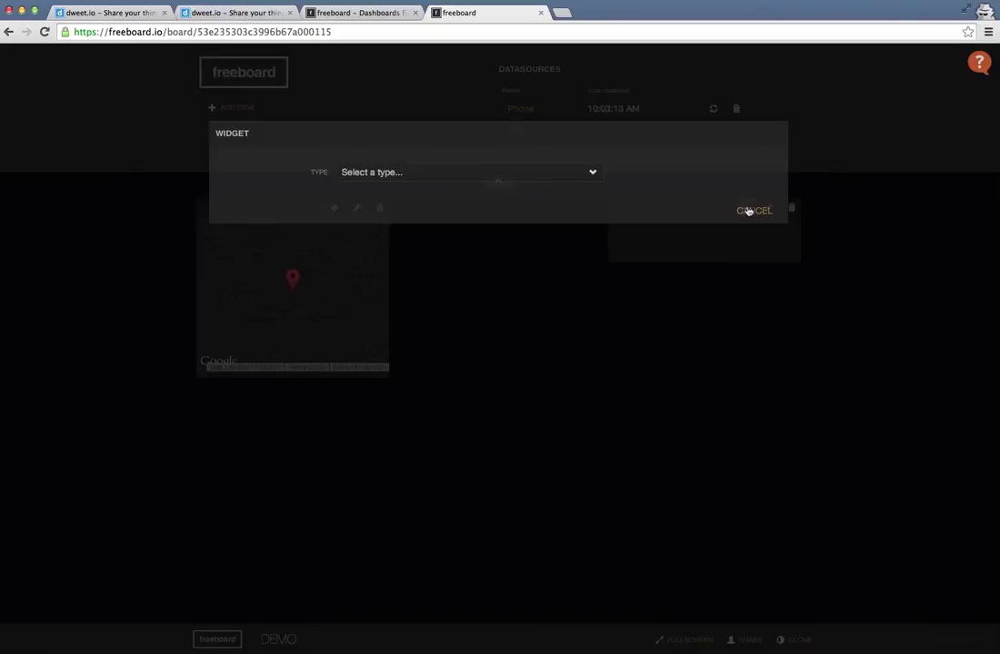
{"action": "left_click", "coordinate": [568, 177]}
{"action": "left_click", "coordinate": [514, 221]}
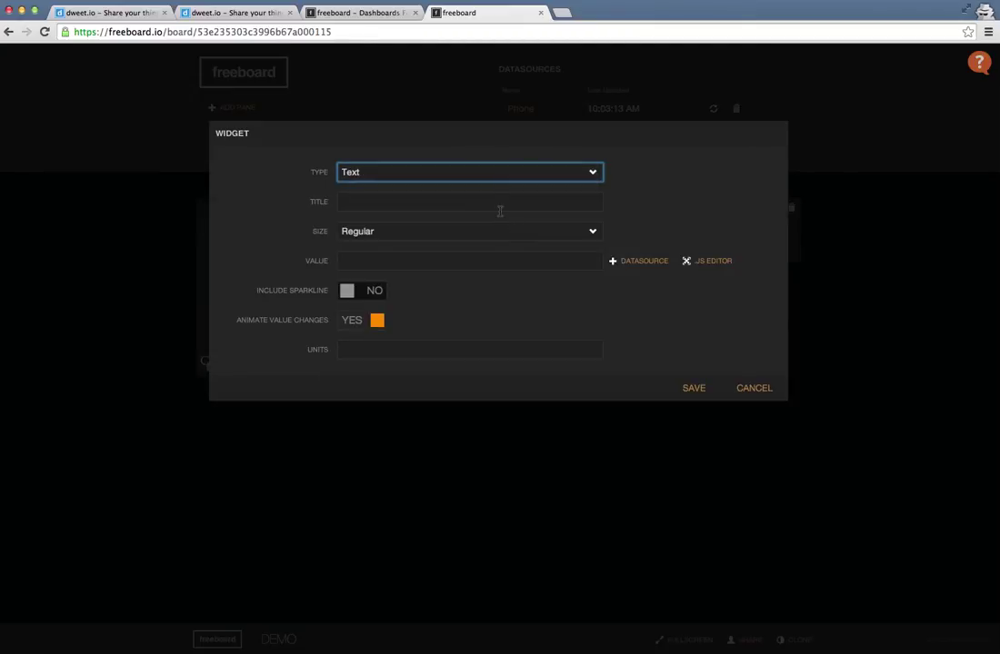
Title the Text widget 'X axis', bind its value to Phone.tilt_x, enable sparkline, and save
{"action": "left_click", "coordinate": [500, 201]}
{"action": "type", "text": "X axis"}
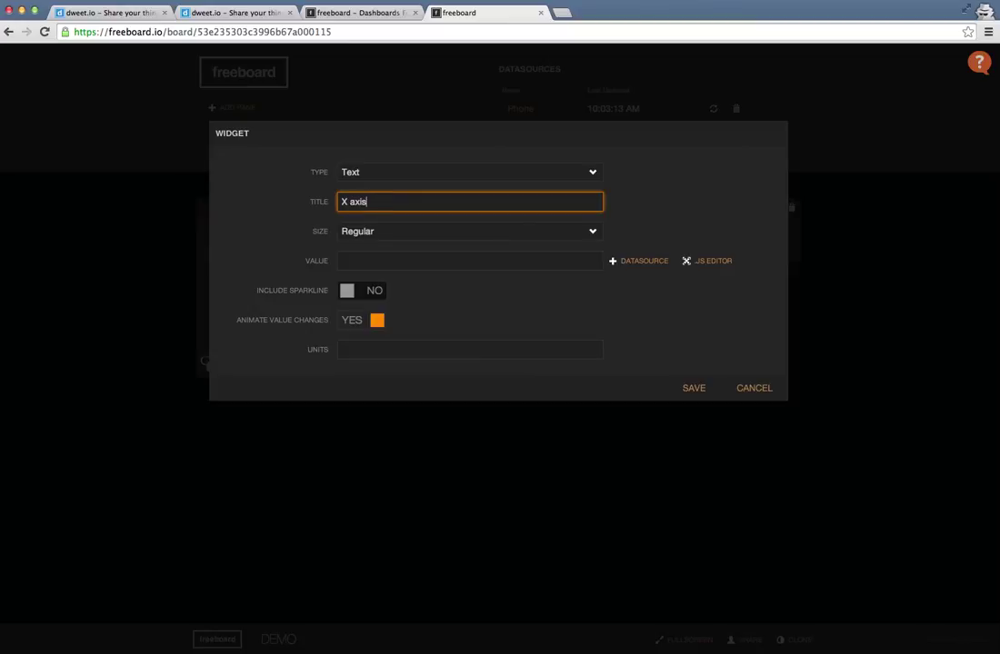
{"action": "left_click", "coordinate": [627, 261]}
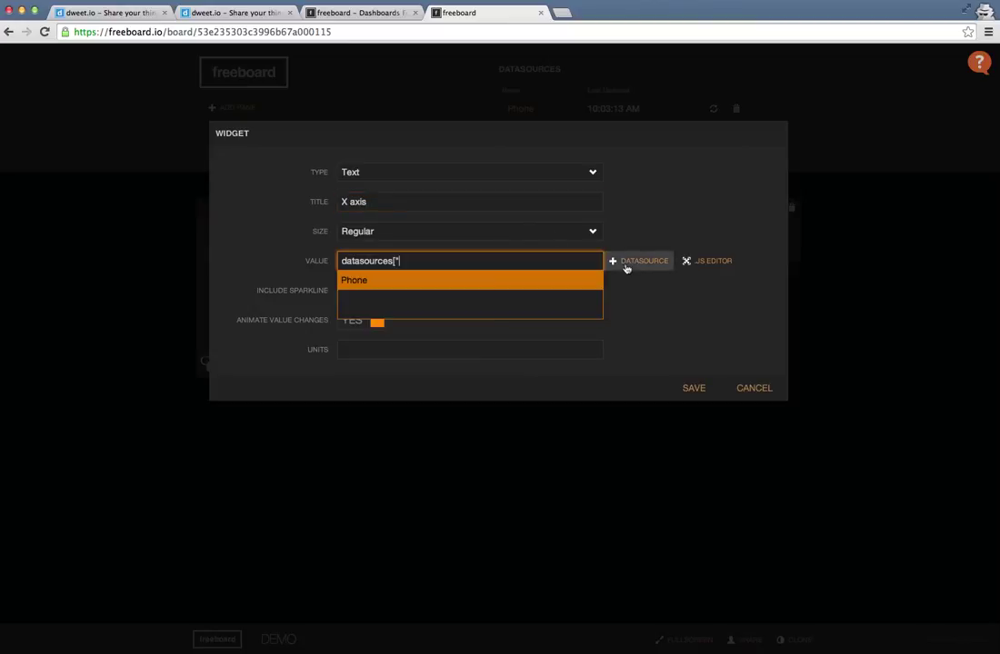
{"action": "left_click", "coordinate": [373, 281]}
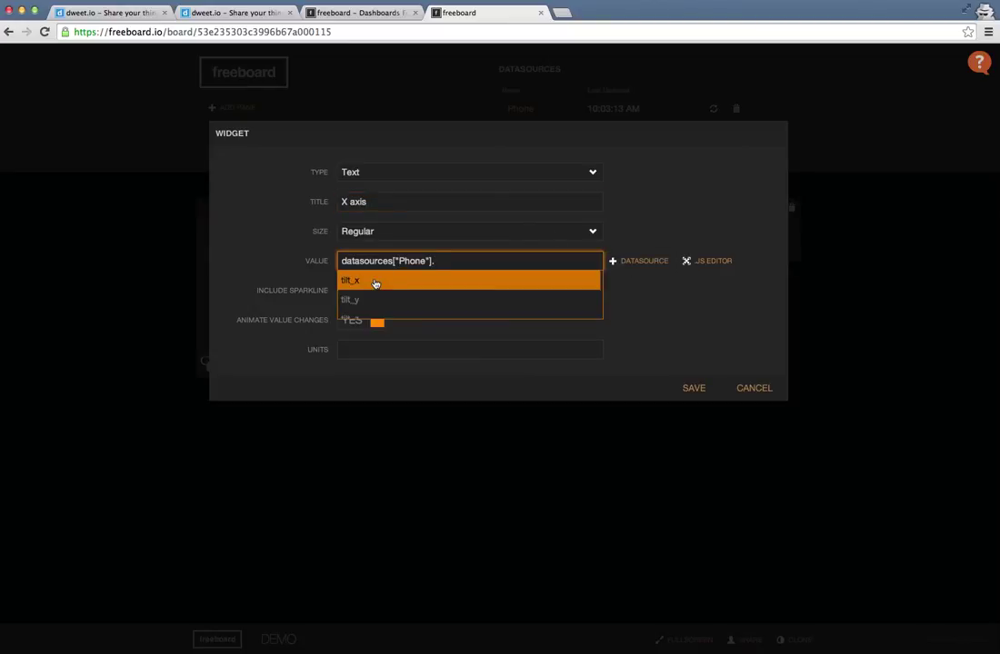
{"action": "left_click", "coordinate": [374, 281]}
{"action": "left_click", "coordinate": [347, 290]}
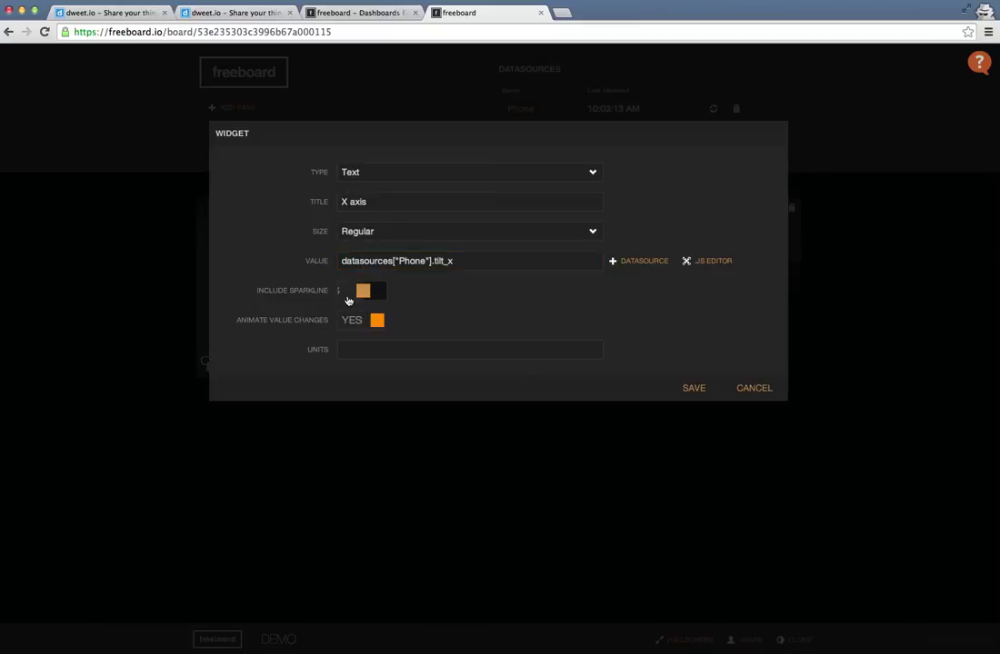
{"action": "left_click", "coordinate": [696, 389]}
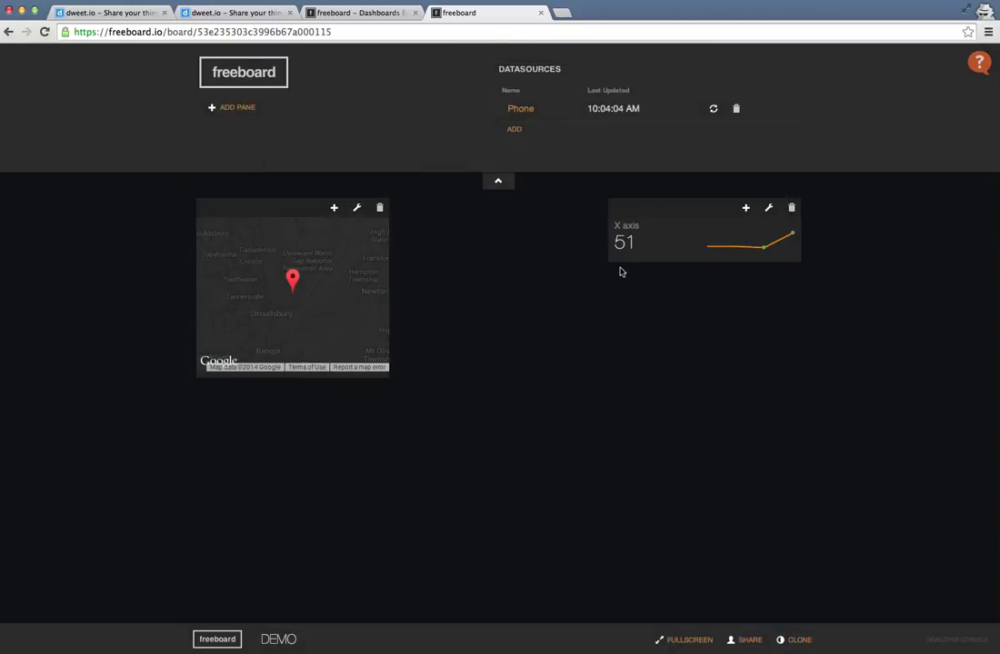
Move the X axis pane into the first column and the map pane into the second
{"action": "mouse_move", "coordinate": [622, 256]}
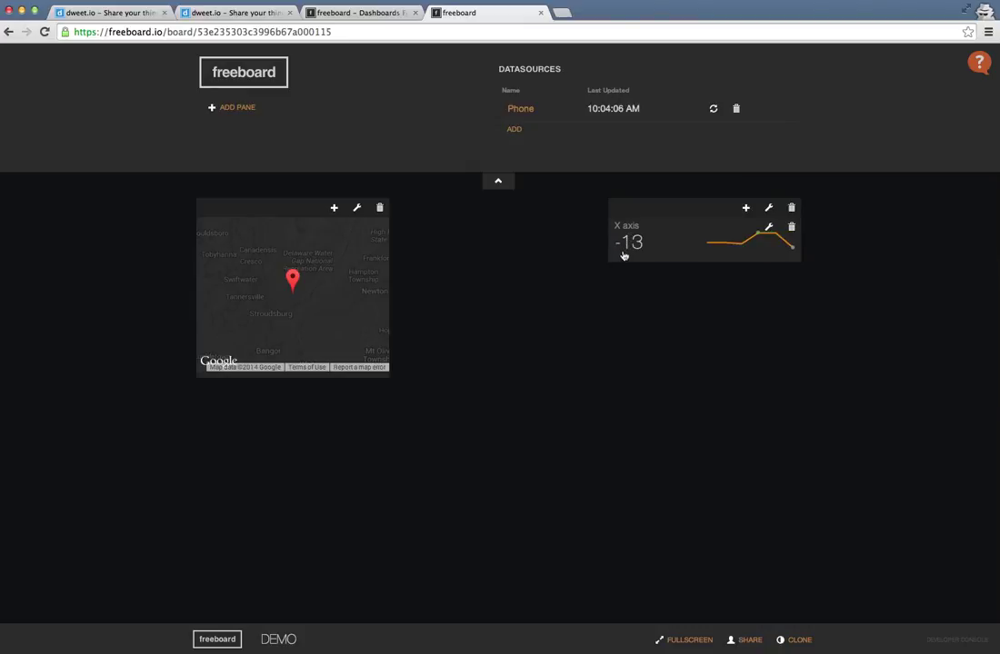
{"action": "mouse_move", "coordinate": [781, 253]}
{"action": "left_click_drag", "start_coordinate": [702, 216], "coordinate": [309, 430]}
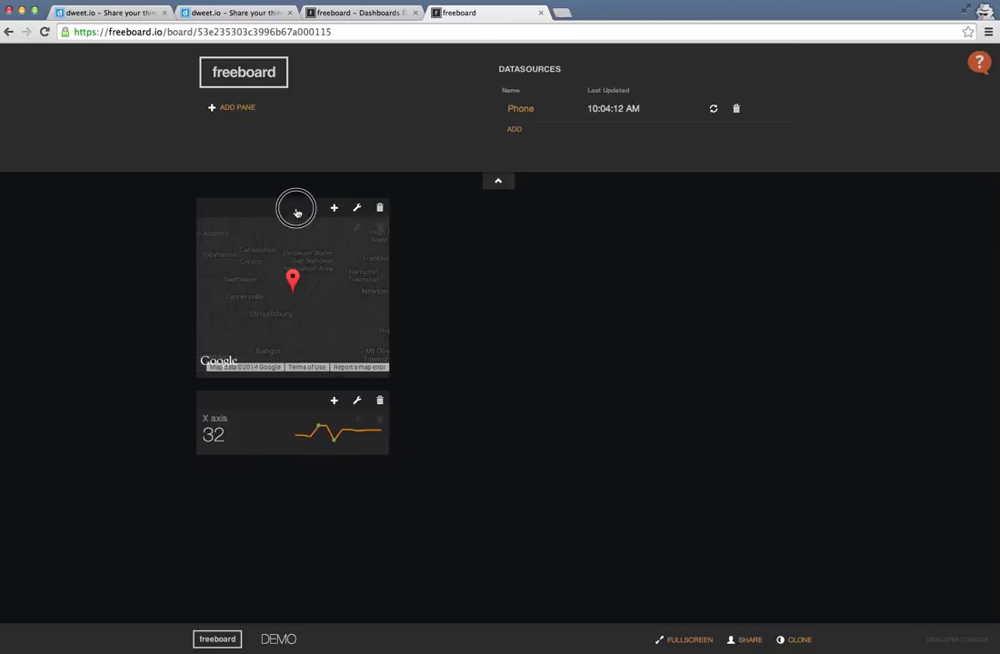
{"action": "left_click_drag", "start_coordinate": [296, 211], "coordinate": [529, 213]}
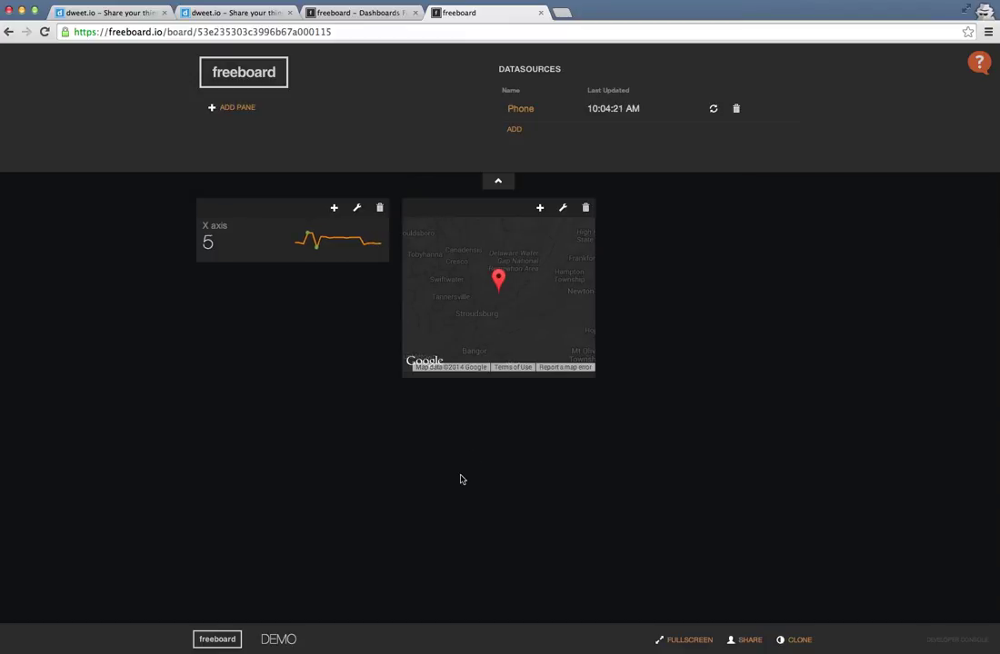
Review the dashboard's public share URL, then cancel the Share dialog
{"action": "left_click", "coordinate": [757, 642]}
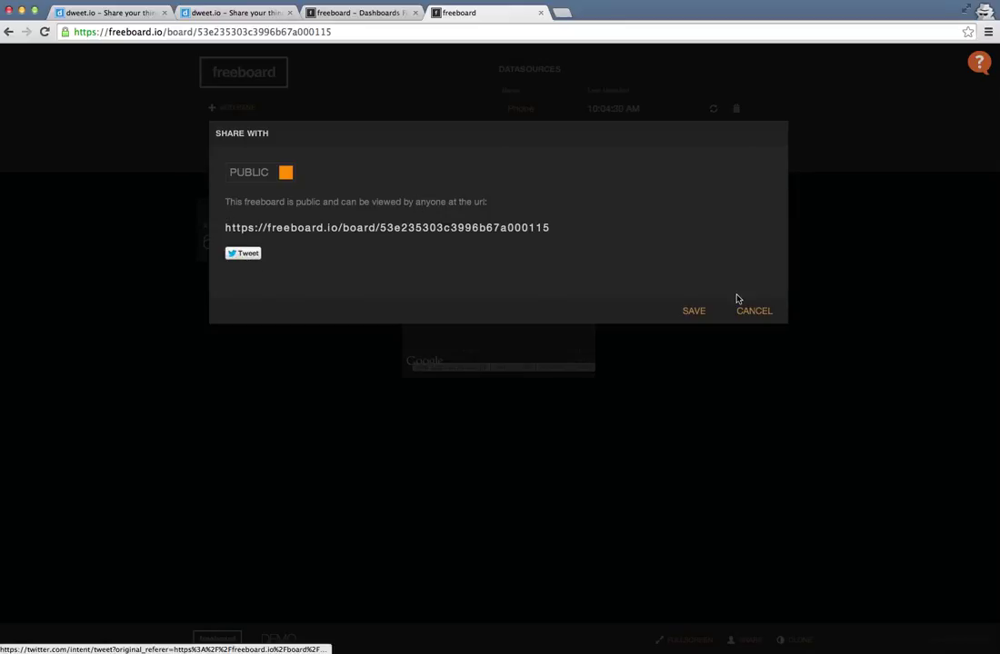
{"action": "left_click", "coordinate": [753, 313]}
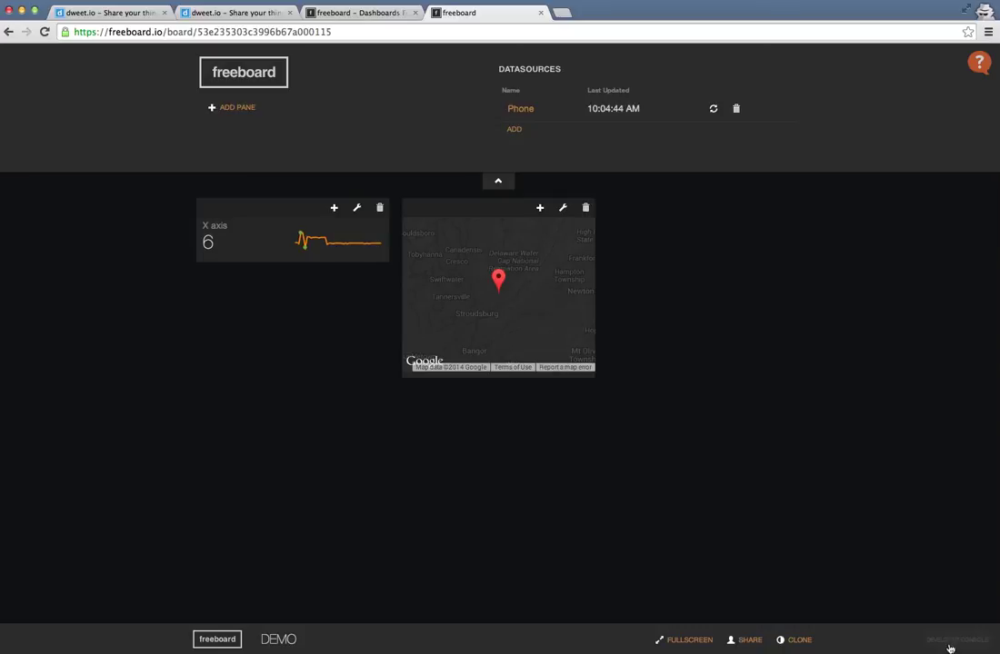
View the /plugins/all script URL in the developer console, then close it with OK
{"action": "left_click", "coordinate": [951, 647]}
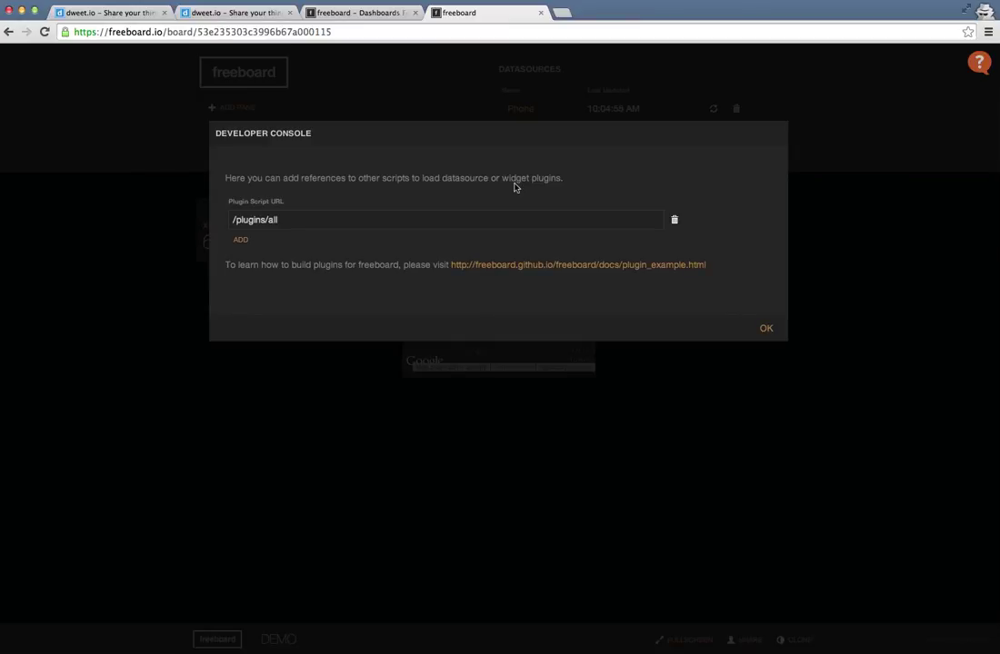
{"action": "left_click", "coordinate": [763, 328]}
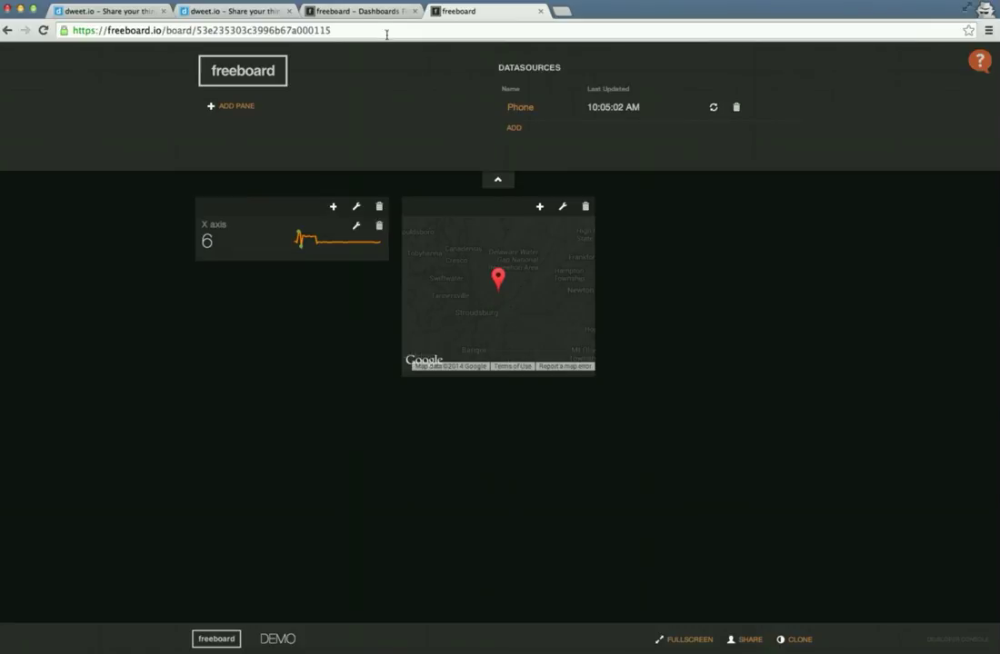
Switch to the 'freeboard – Dashboards' page and scroll down to the 'See it in action' example dashboards
{"action": "left_click", "coordinate": [373, 11]}
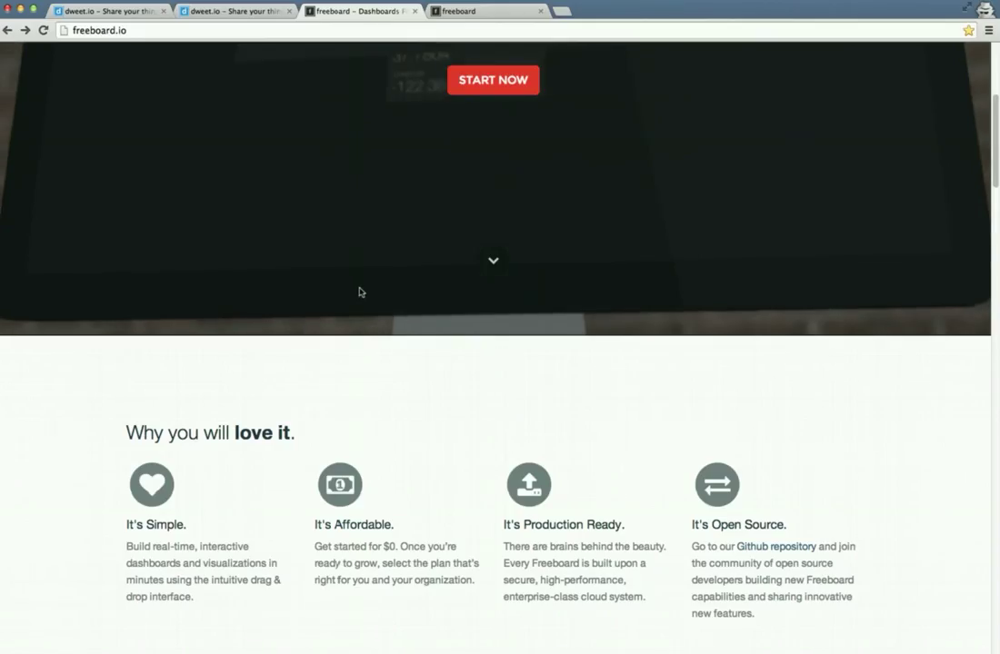
{"action": "scroll", "coordinate": [406, 399], "scroll_direction": "down", "scroll_amount": 5}
{"action": "scroll", "coordinate": [407, 396], "scroll_direction": "down", "scroll_amount": 5}
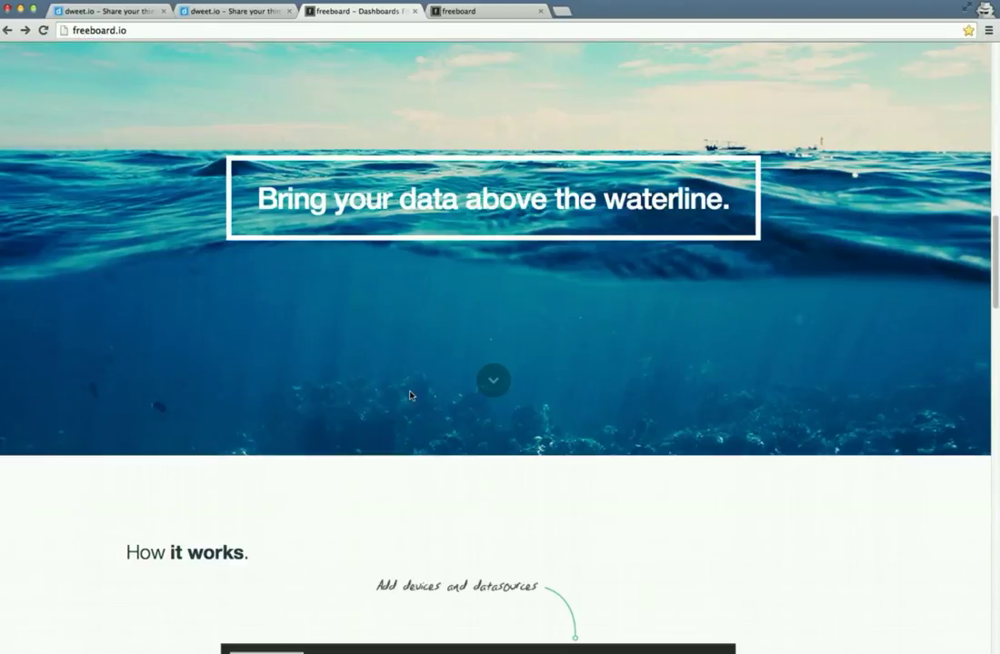
{"action": "scroll", "coordinate": [411, 394], "scroll_direction": "down", "scroll_amount": 12}
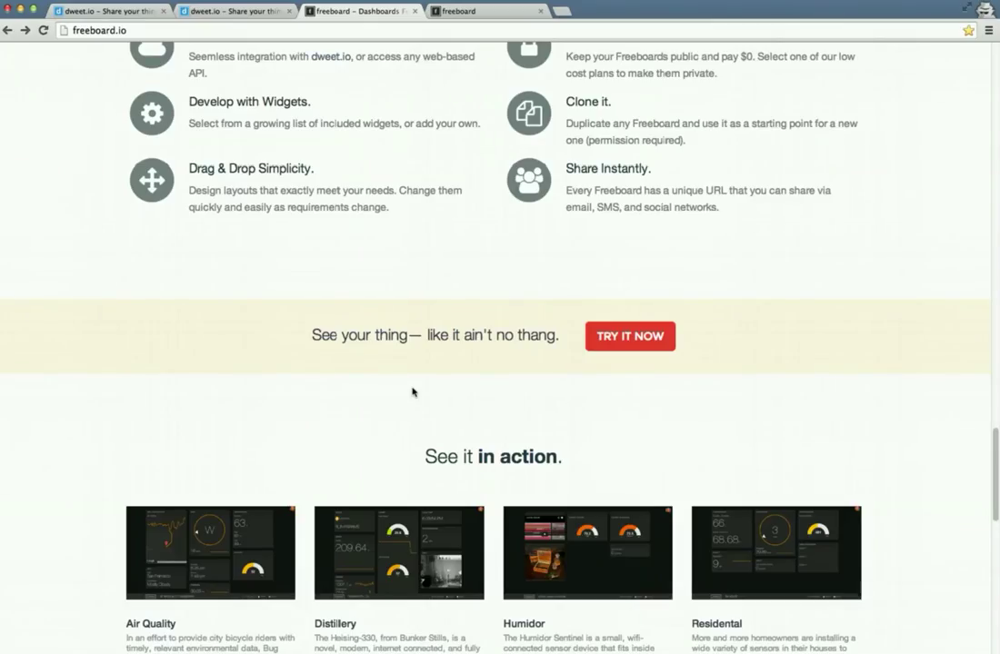
{"action": "scroll", "coordinate": [413, 392], "scroll_direction": "down", "scroll_amount": 1}
{"action": "scroll", "coordinate": [314, 470], "scroll_direction": "down", "scroll_amount": 3}
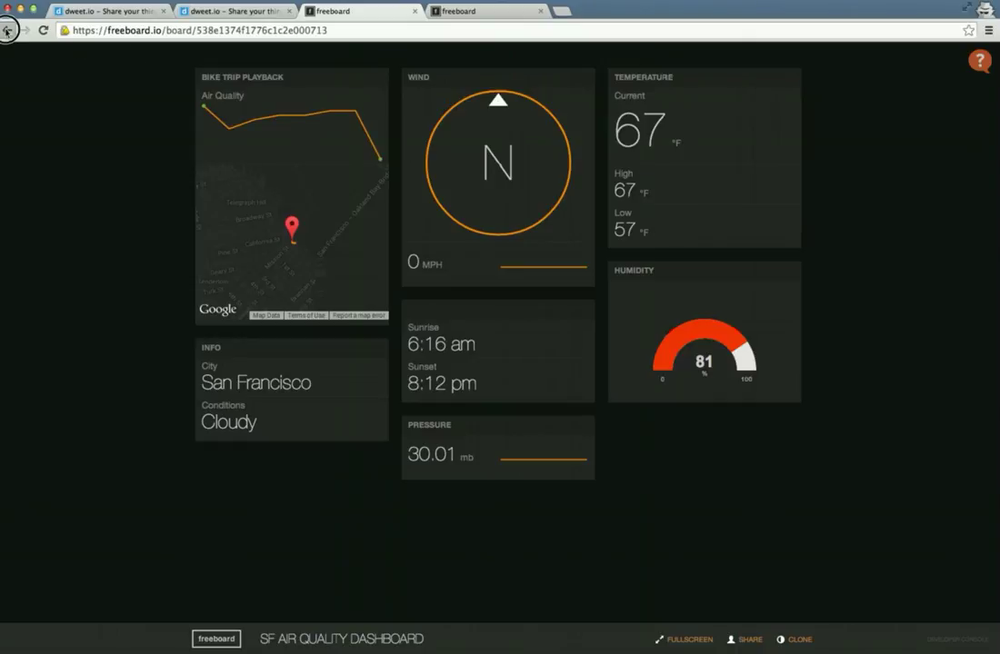
Return to the freeboard.io home page and open the Distillery example board, BUNKER STILL 01
{"action": "left_click", "coordinate": [6, 31]}
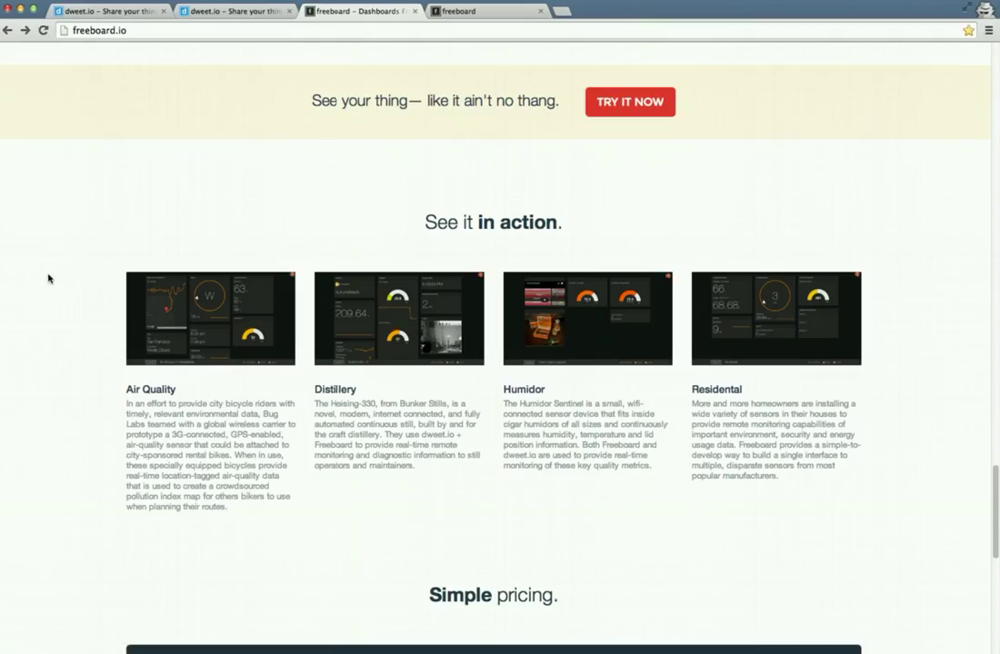
{"action": "left_click", "coordinate": [320, 310]}
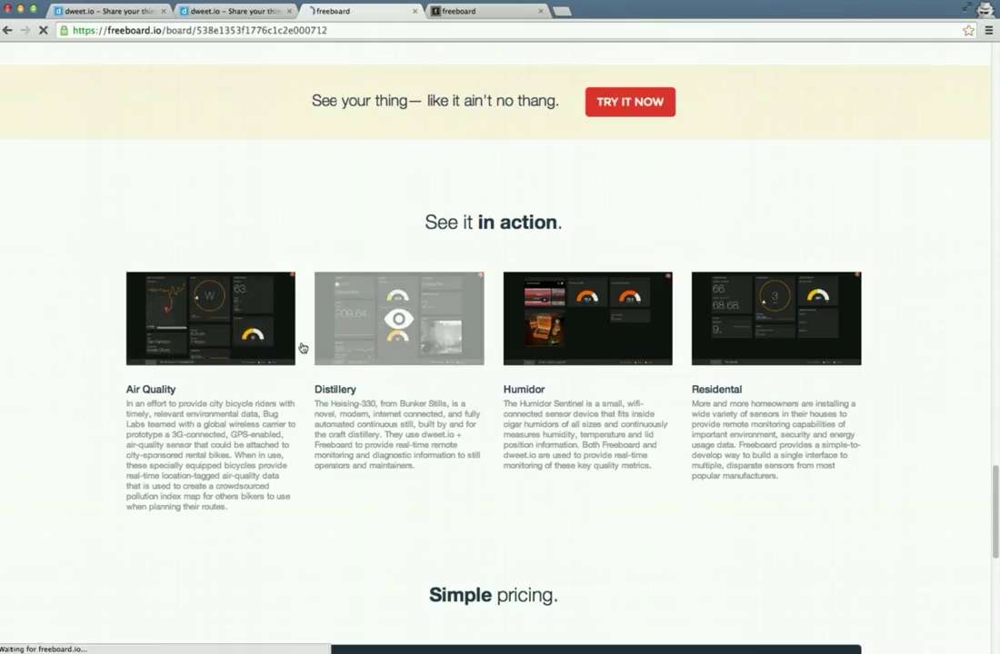